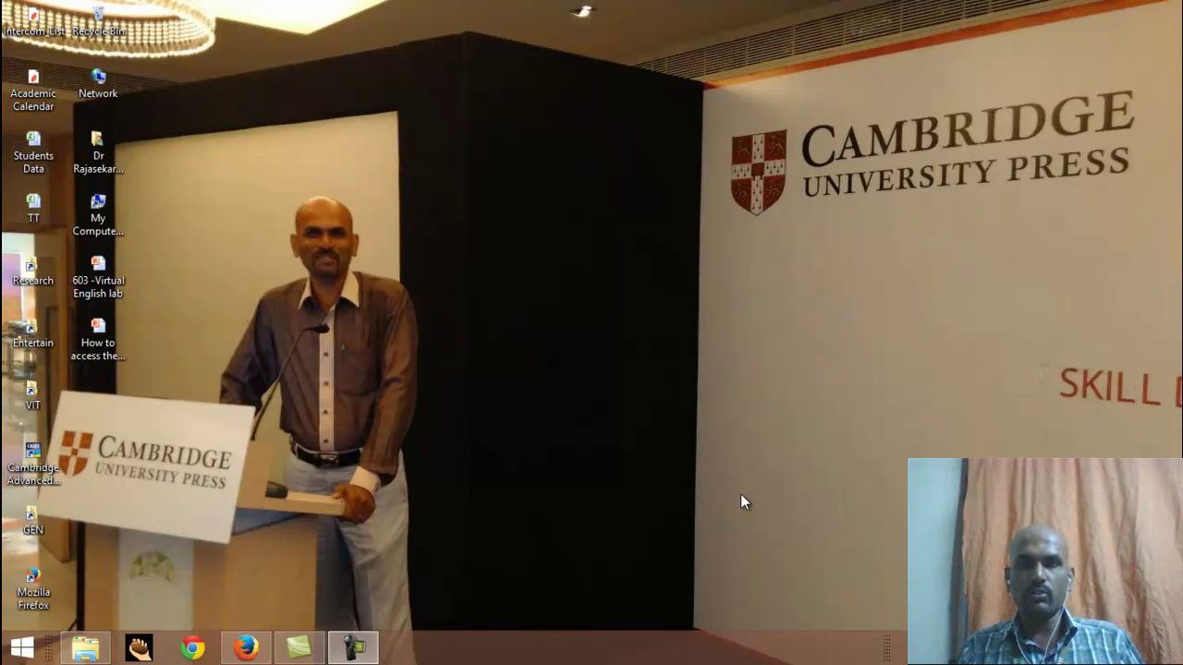
Step: Bring up Firefox showing the VIT Chennai Moodle login page
click(256, 650)
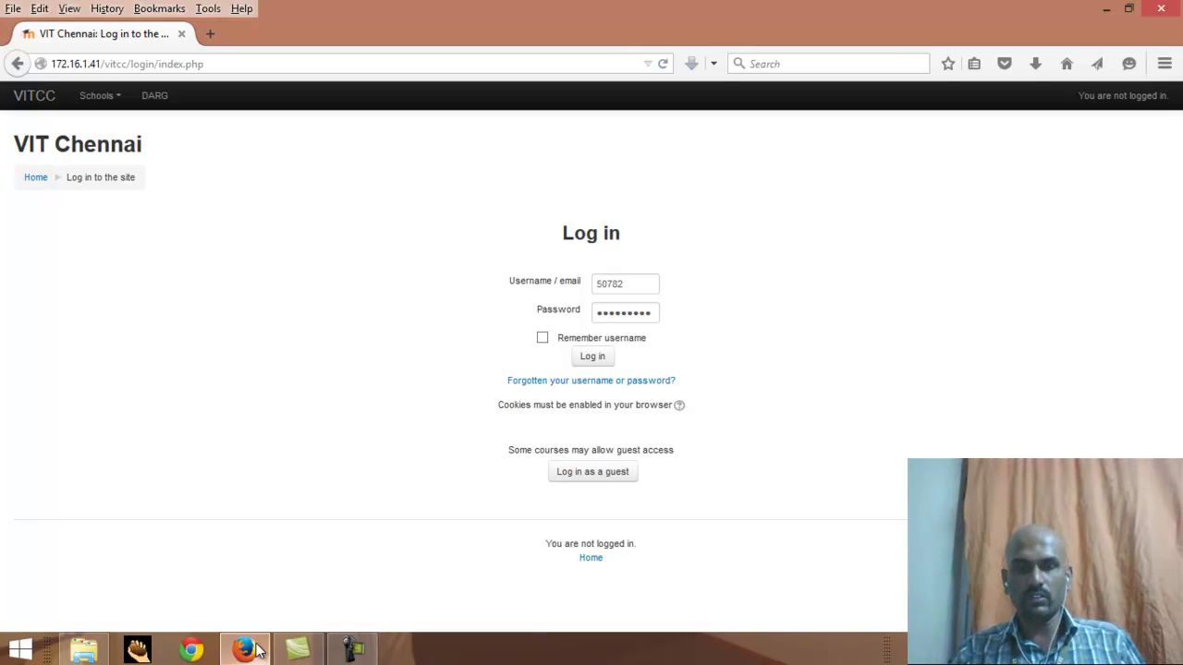
Step: Log in to Moodle and scroll the course page to the Dr VR Testing entry under 10 October - 16 October
click(592, 359)
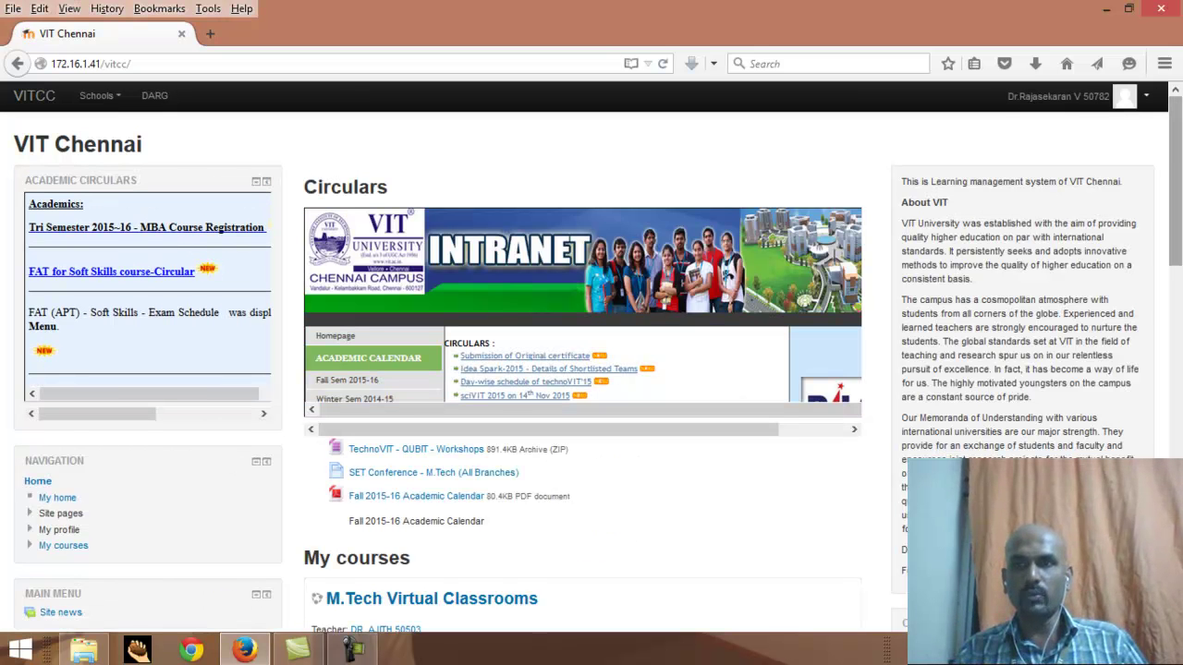
drag(1178, 155, 1180, 392)
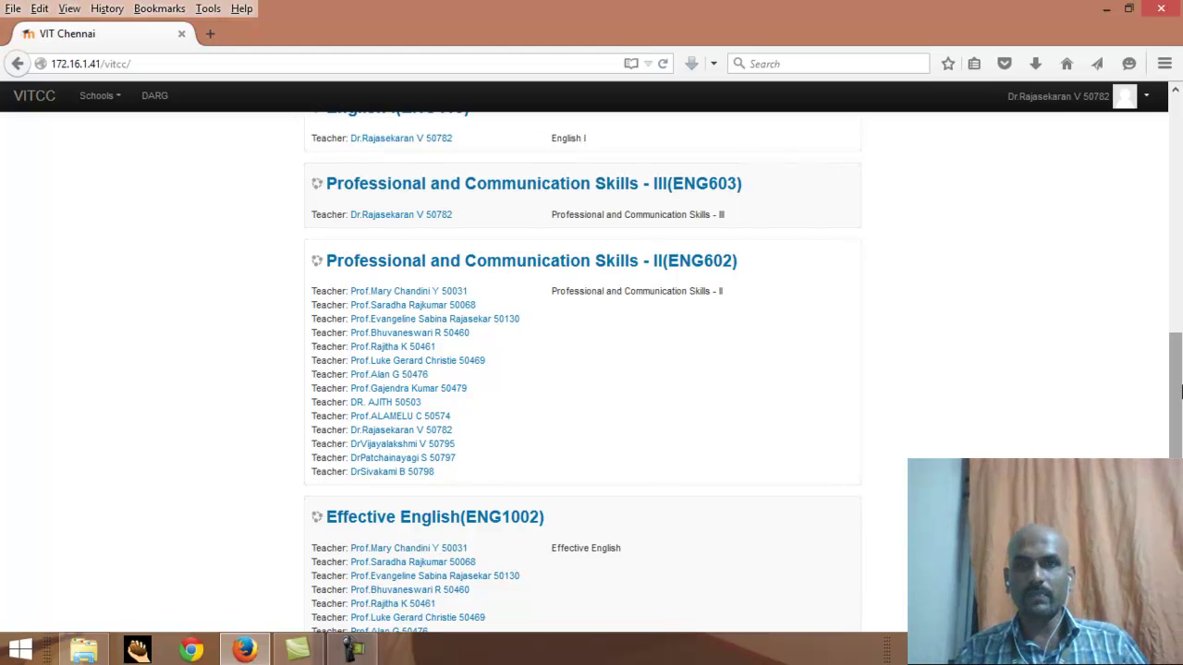
drag(1180, 392, 1180, 404)
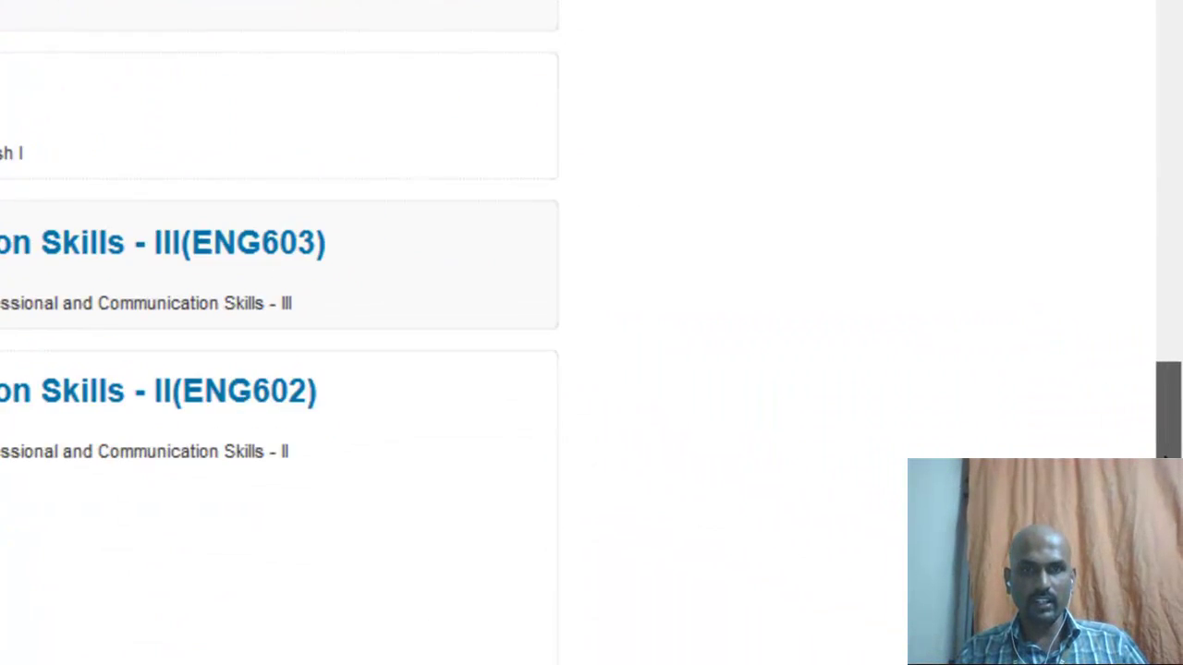
drag(1162, 483, 1161, 304)
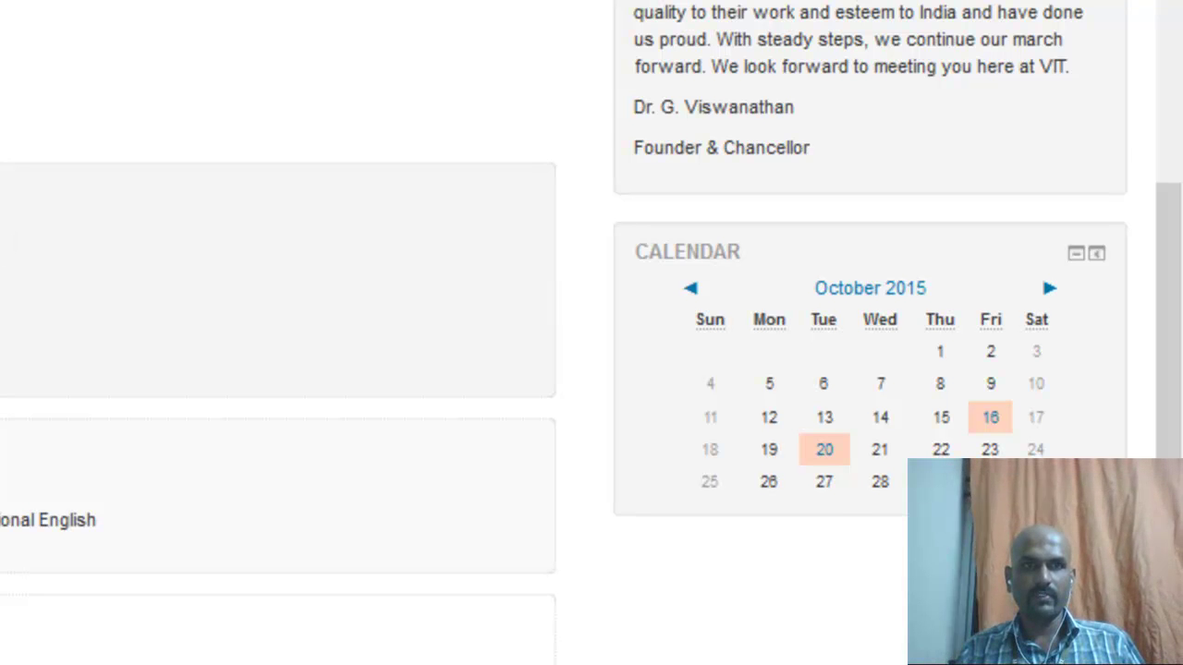
scroll(277, 333, up, 5)
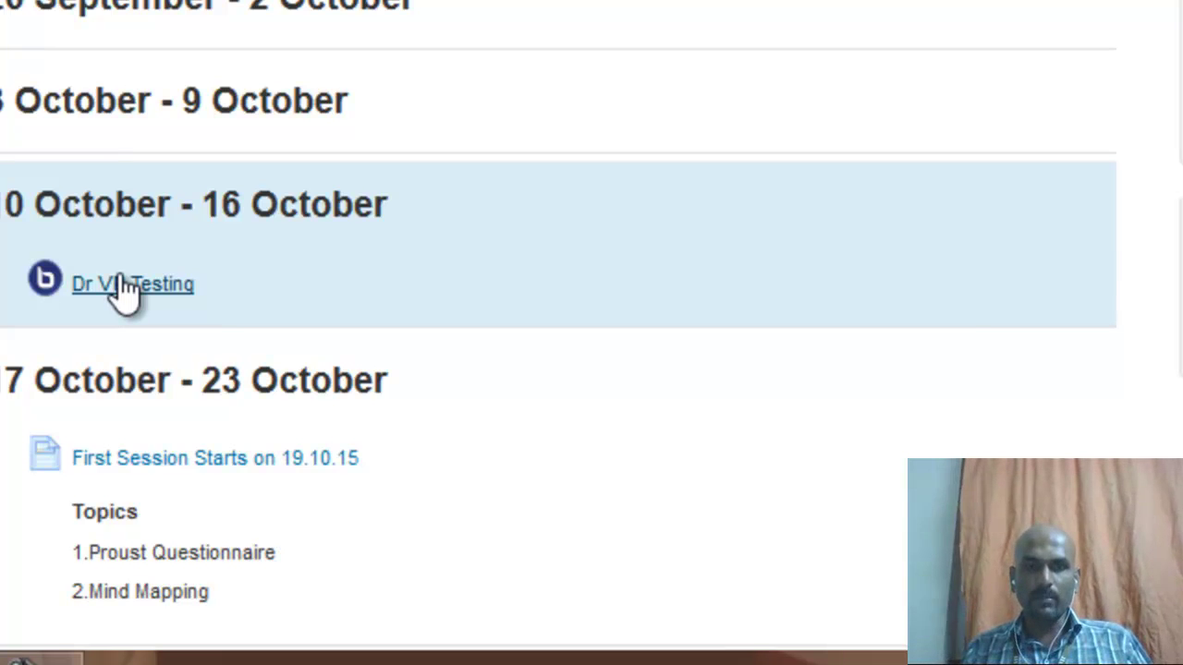
Step: Open the Dr VR Testing activity and join its BigBlueButton session
click(122, 279)
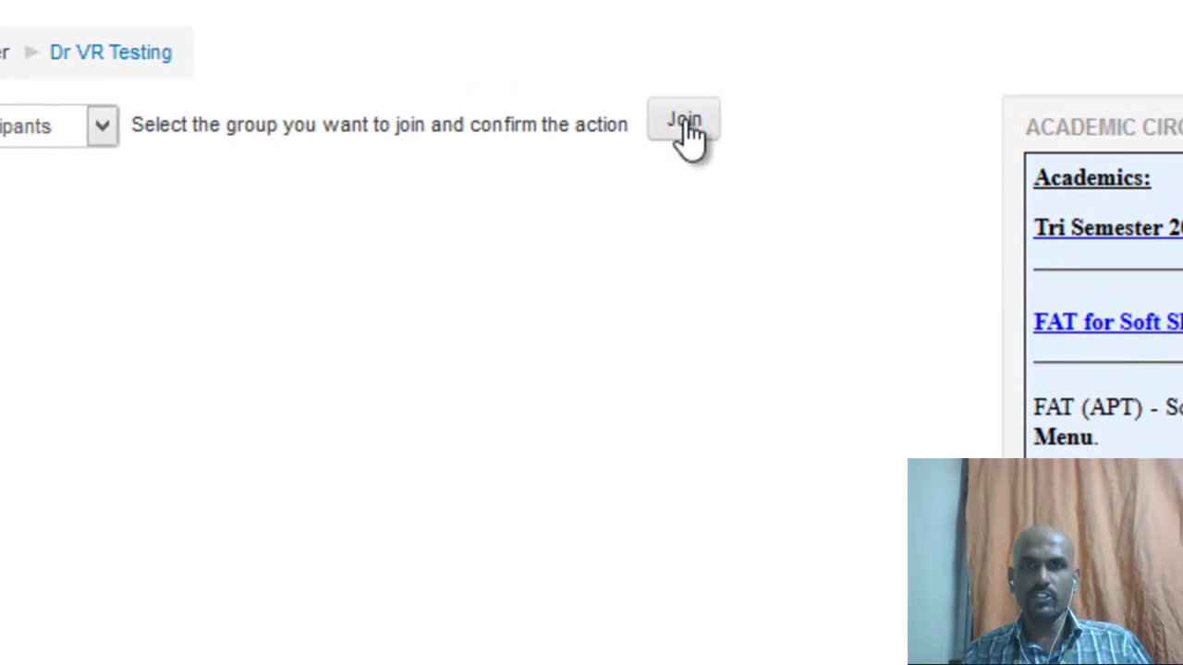
click(685, 121)
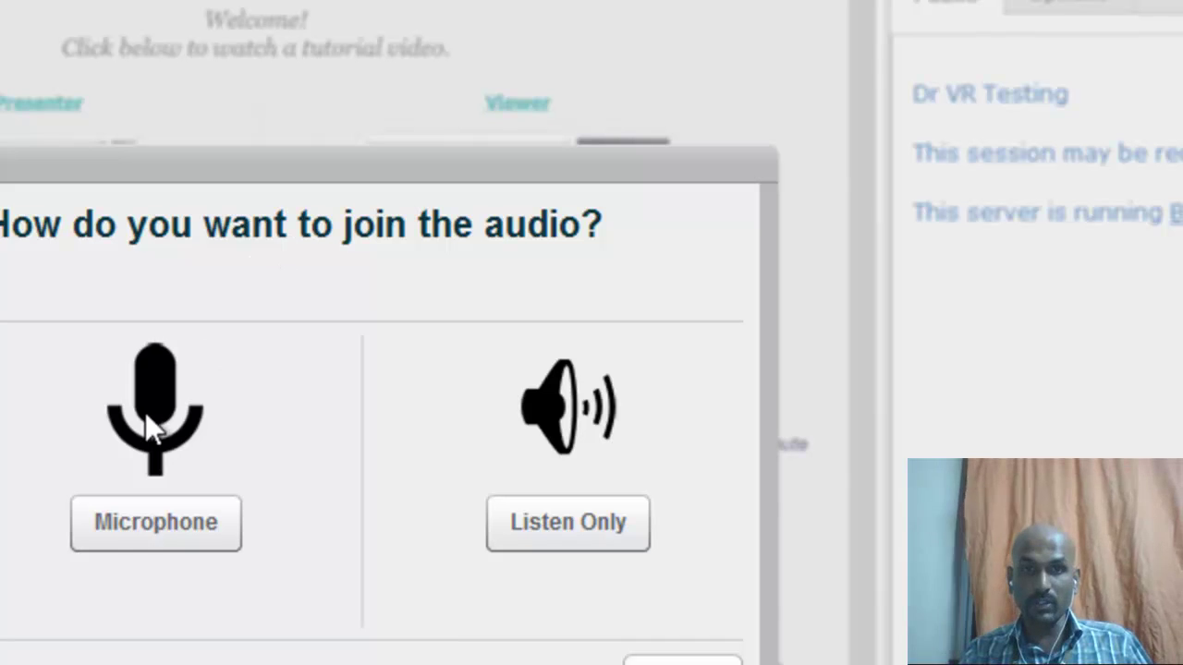
Step: Join audio by microphone and let Firefox share the selected device
click(129, 527)
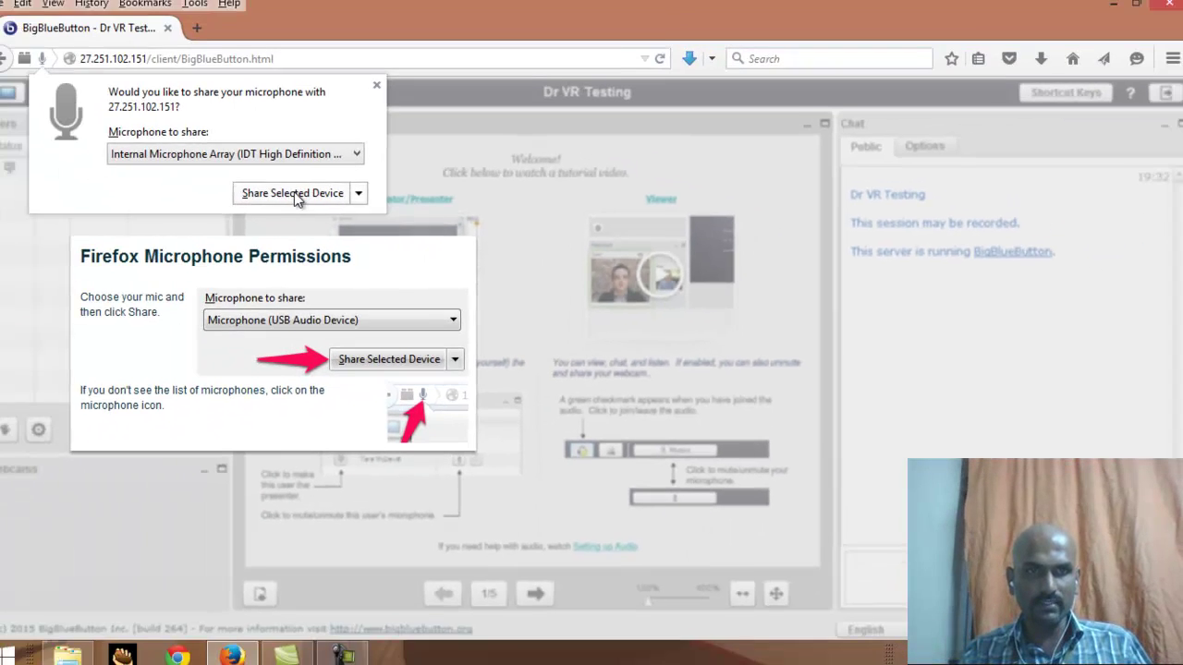
click(301, 194)
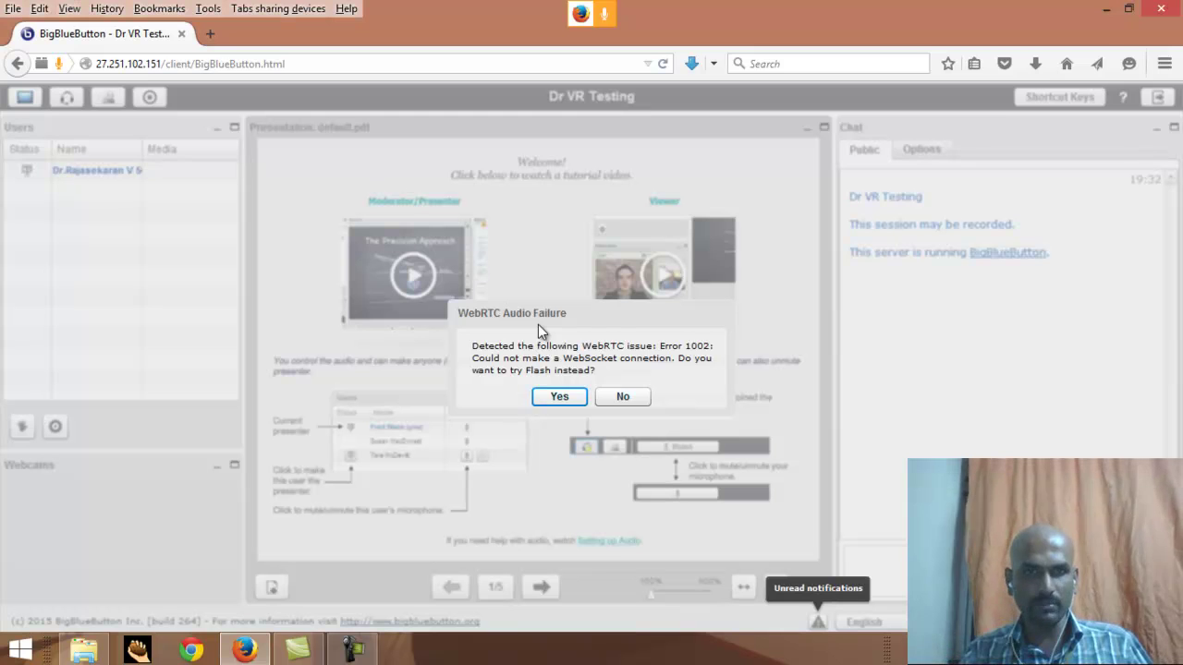
Step: Switch audio to Flash, allow microphone access, set gain to 100% and select Headset Mic
click(557, 398)
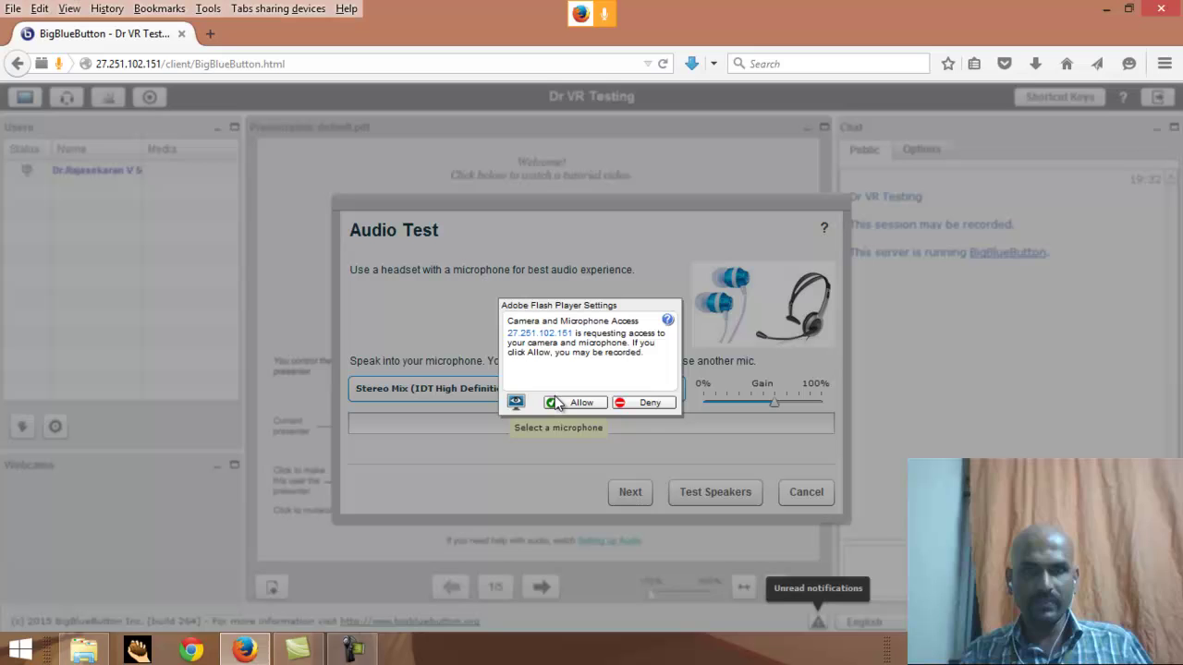
click(570, 404)
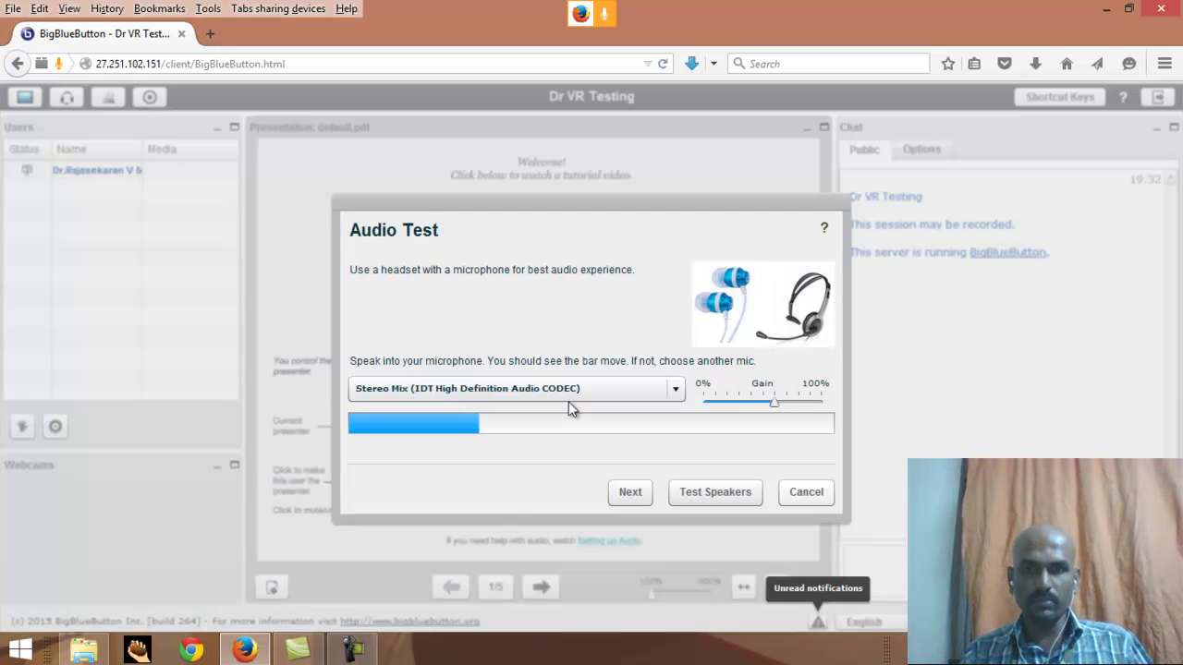
click(774, 399)
drag(790, 401, 822, 401)
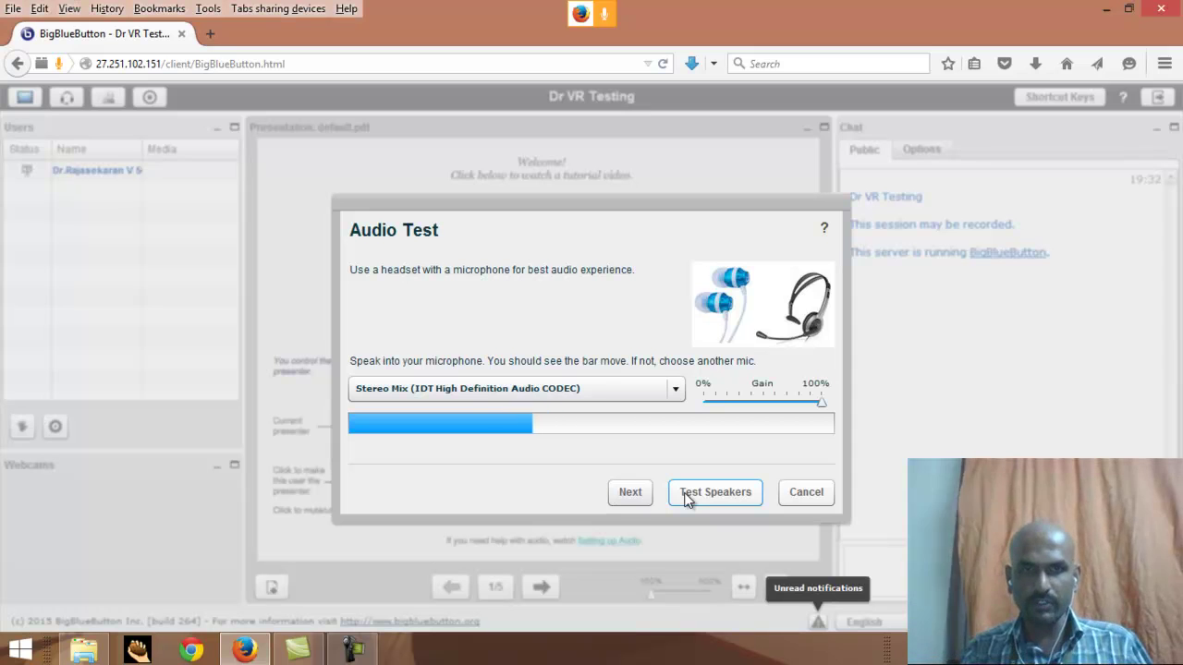
click(675, 392)
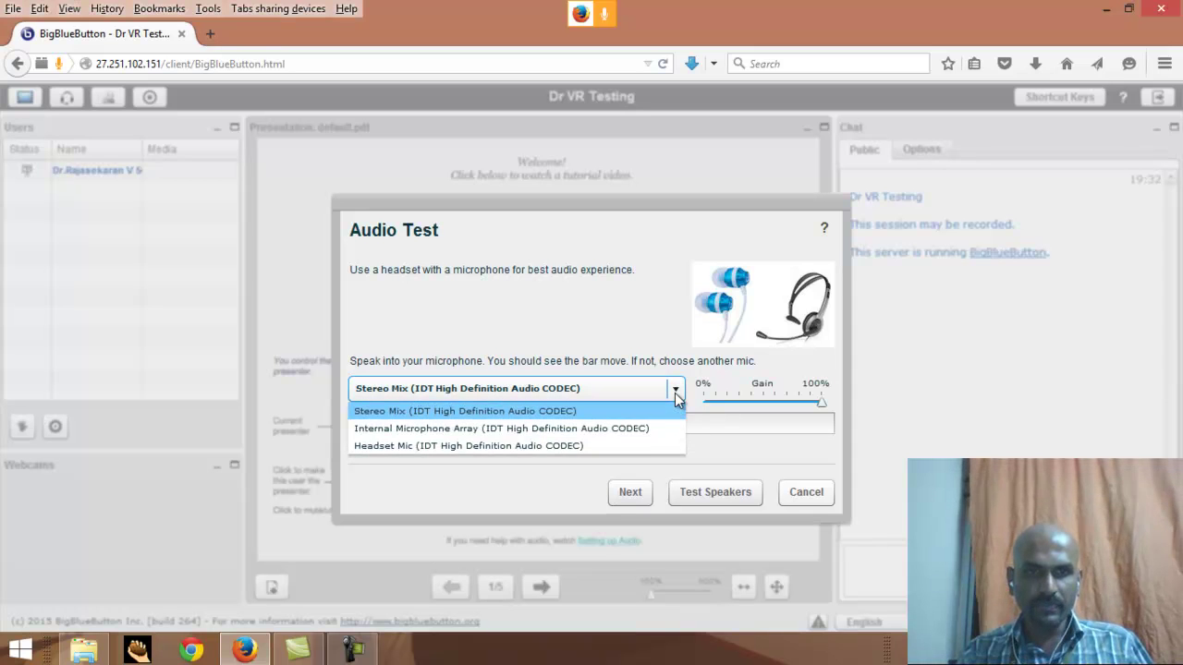
click(636, 449)
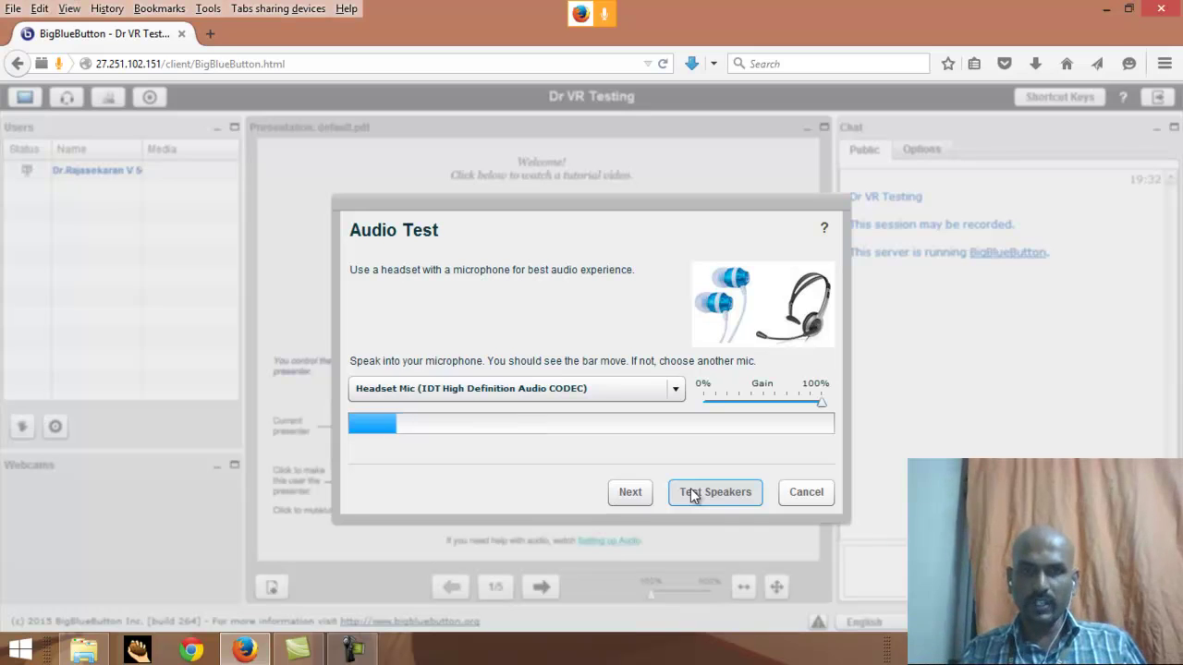
Step: Run the private echo test and confirm the echo was heard
click(631, 493)
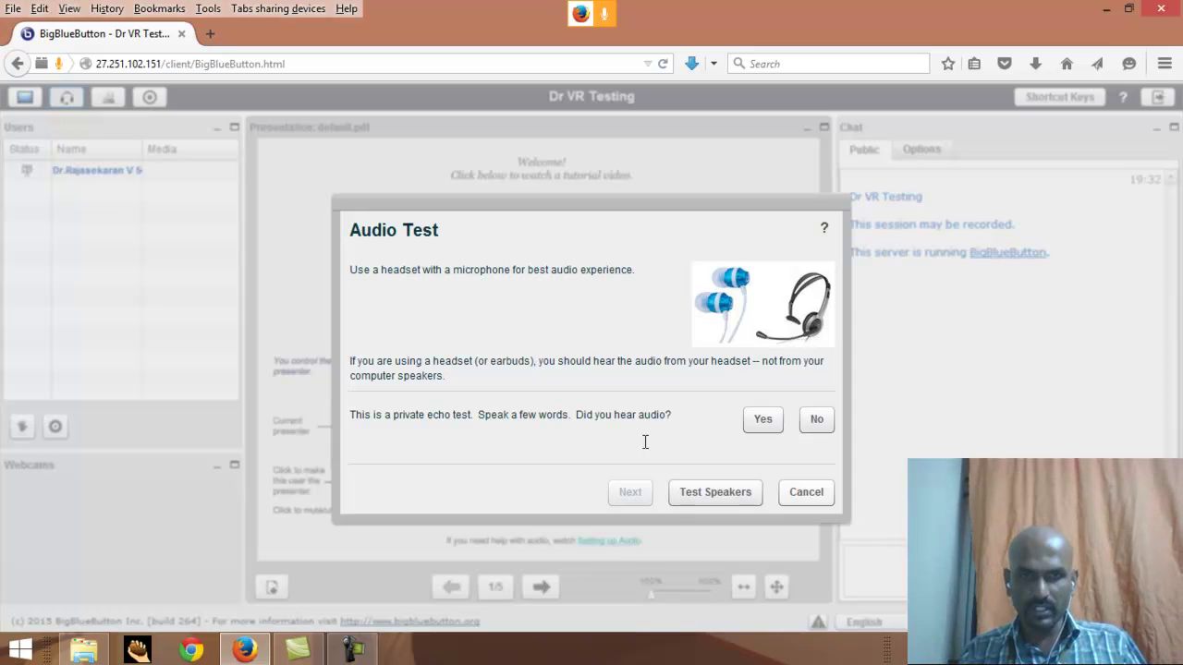
click(759, 420)
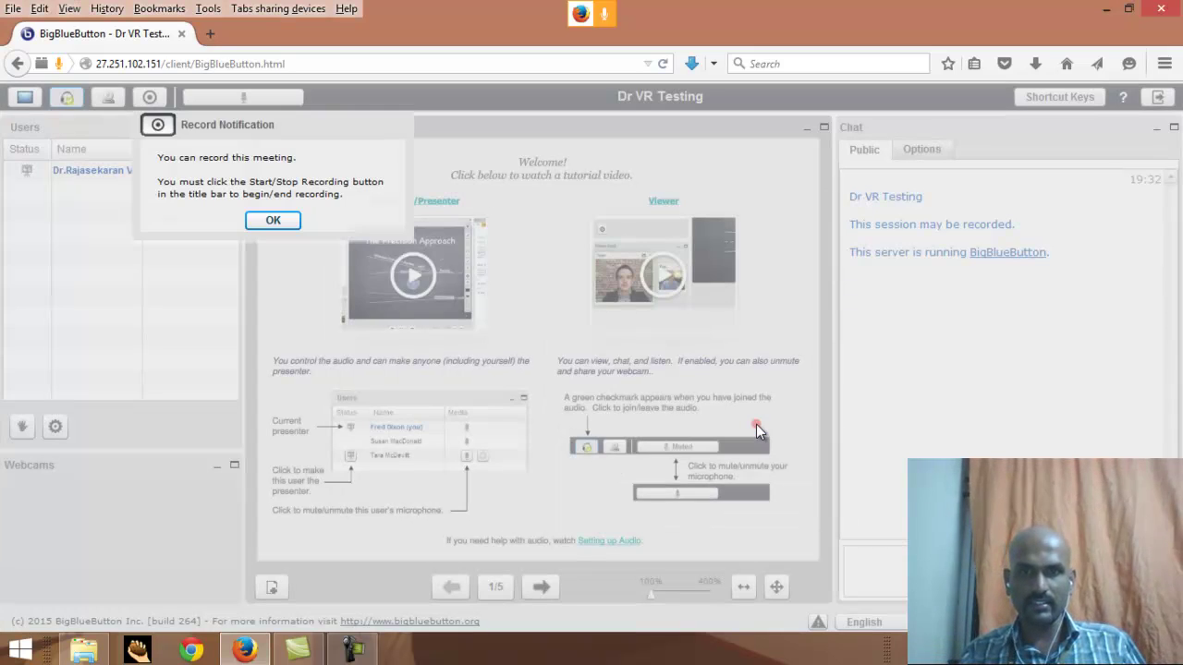
Step: Dismiss the Record Notification to reveal the default.pdf welcome slides
click(268, 219)
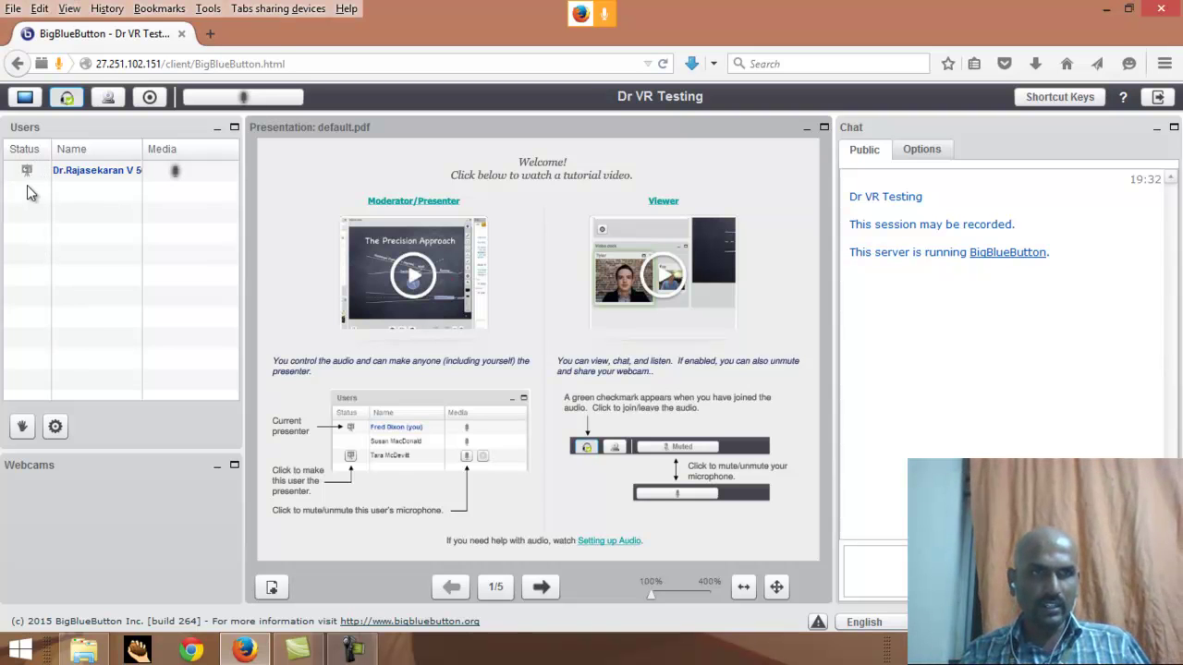
mouse_move(32, 179)
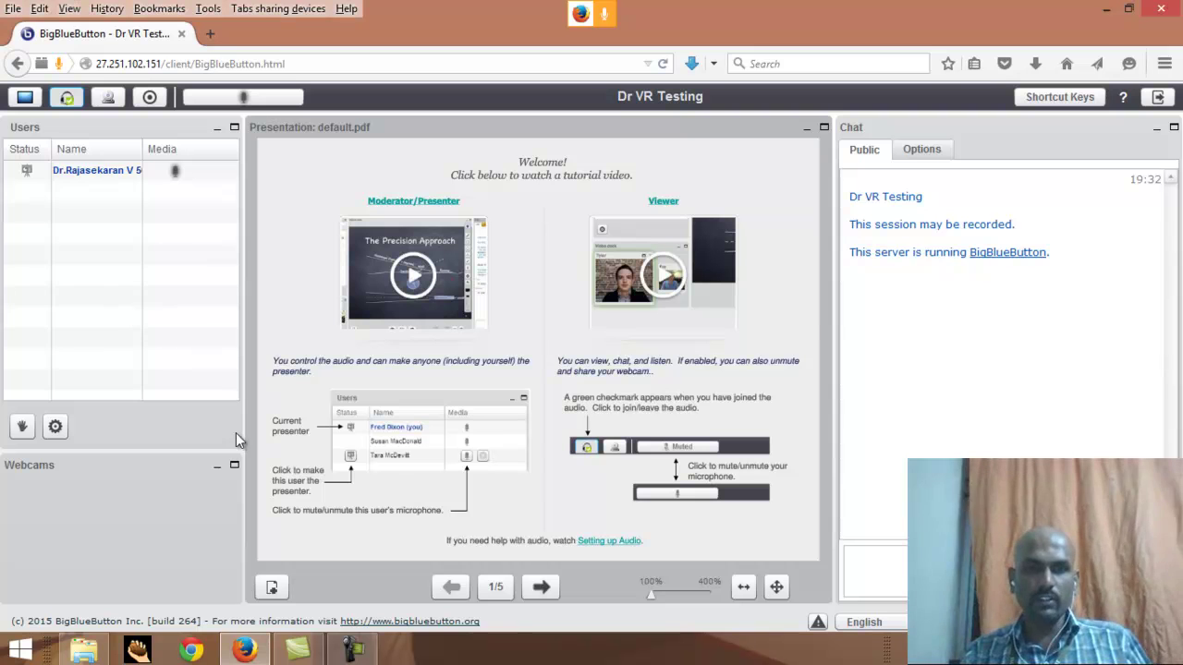
Step: Upload Effective sentences lecture 3.pptx as the session presentation
click(274, 589)
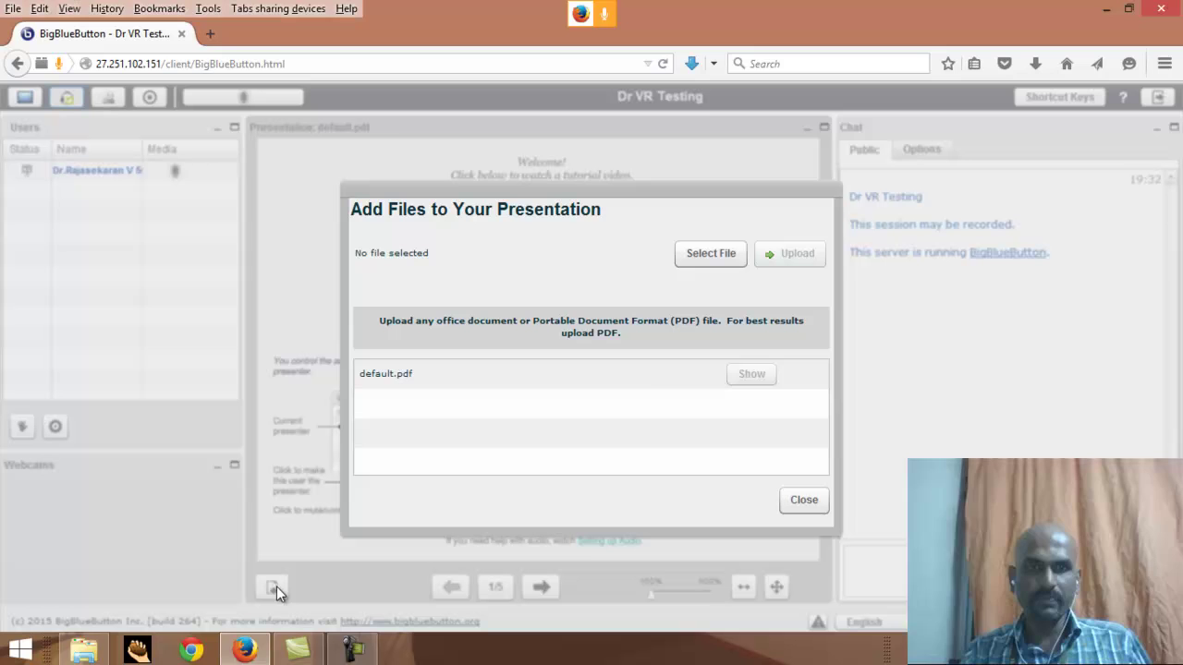
click(726, 266)
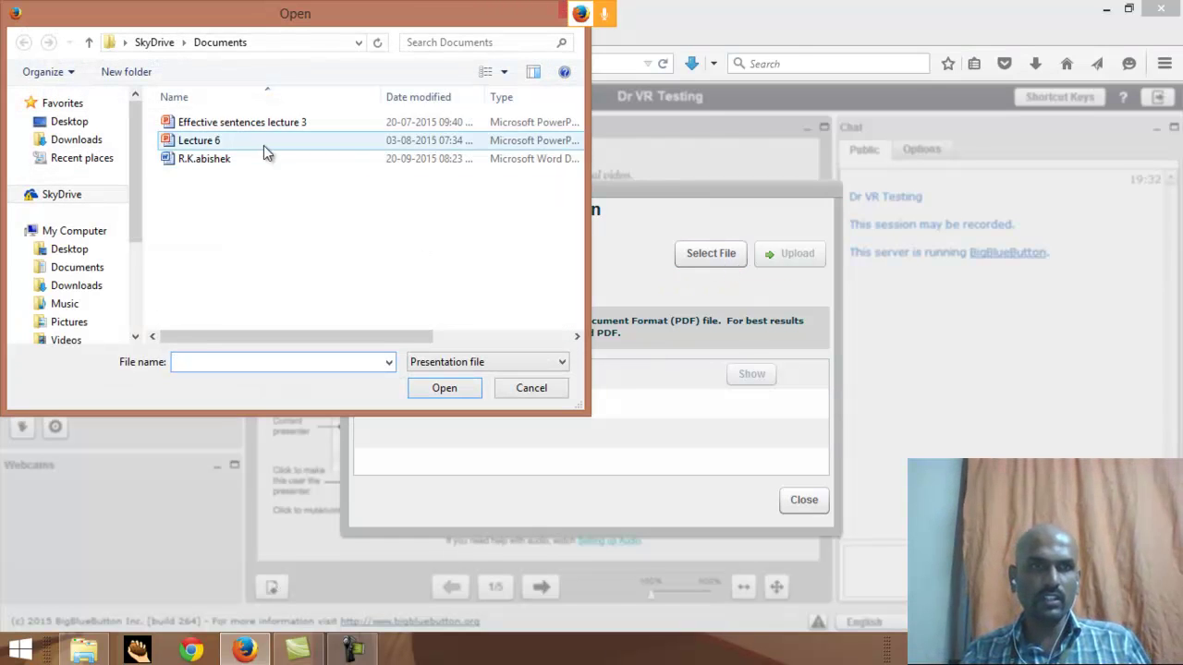
click(258, 129)
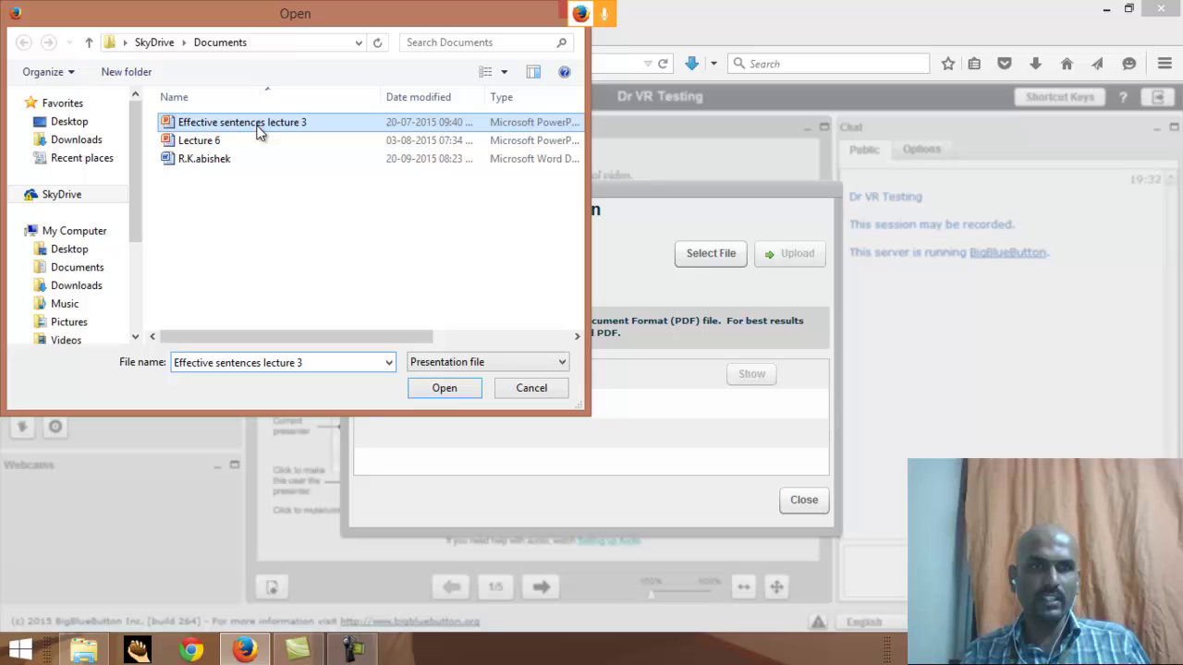
click(451, 390)
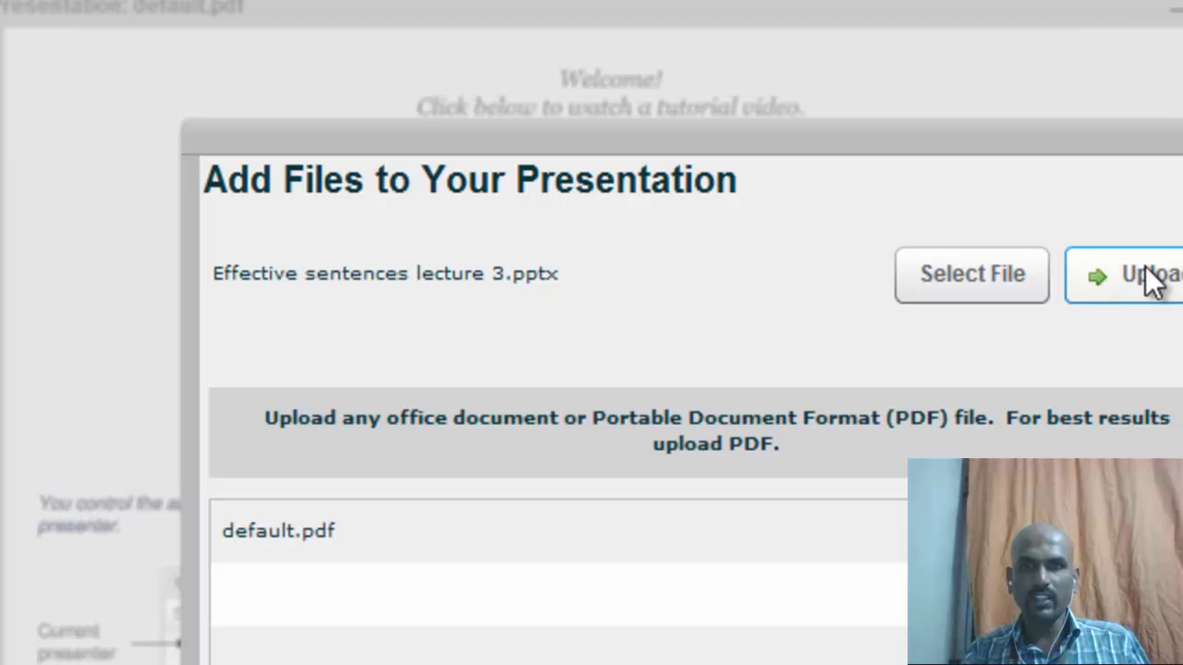
click(1160, 275)
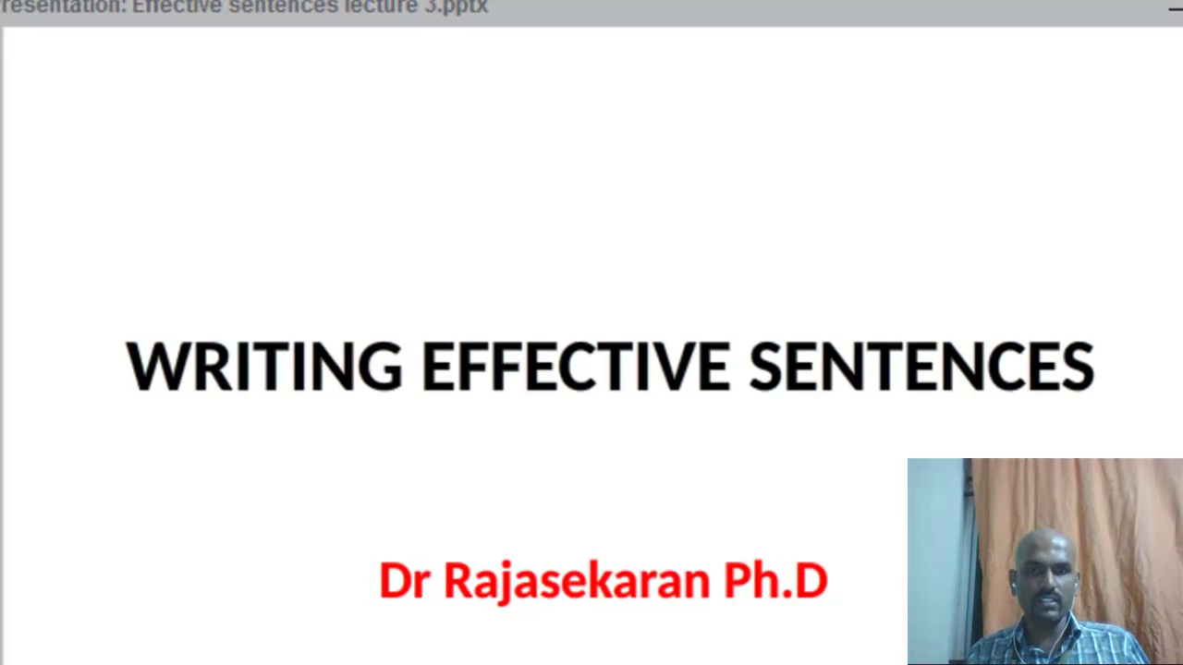
Step: Advance the presentation to slide 2, EFFECTIVE SENTENCES
click(105, 553)
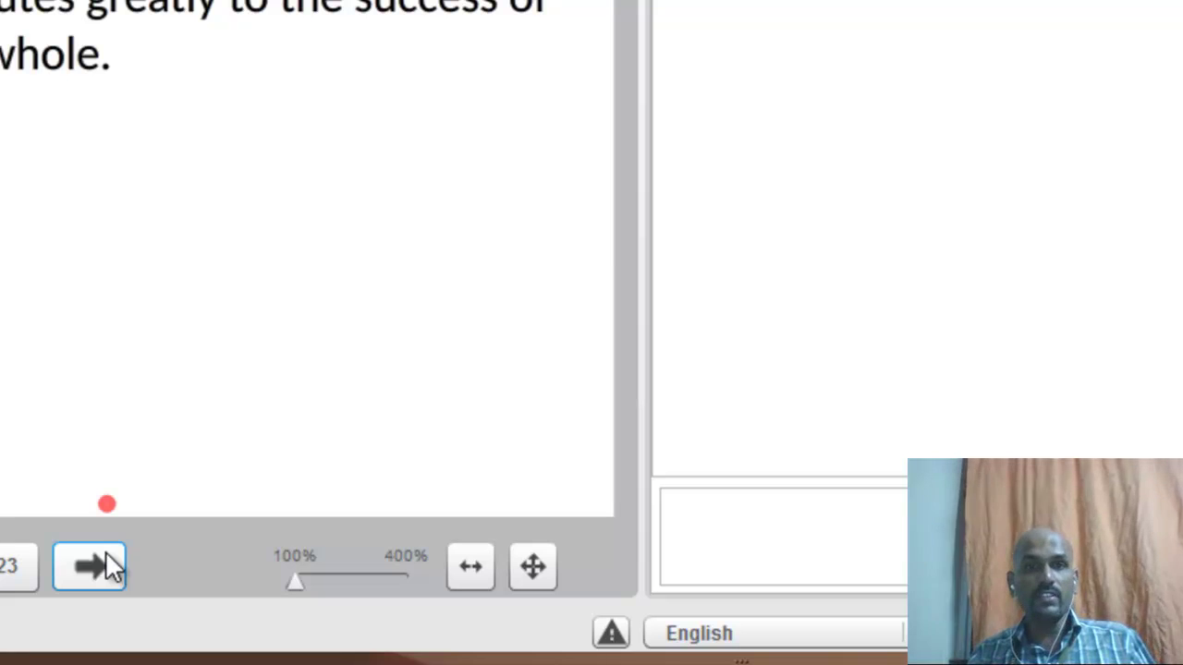
Step: Send the public chat reply 'It is writing sentence using effective phrases', fixing a typo
click(802, 546)
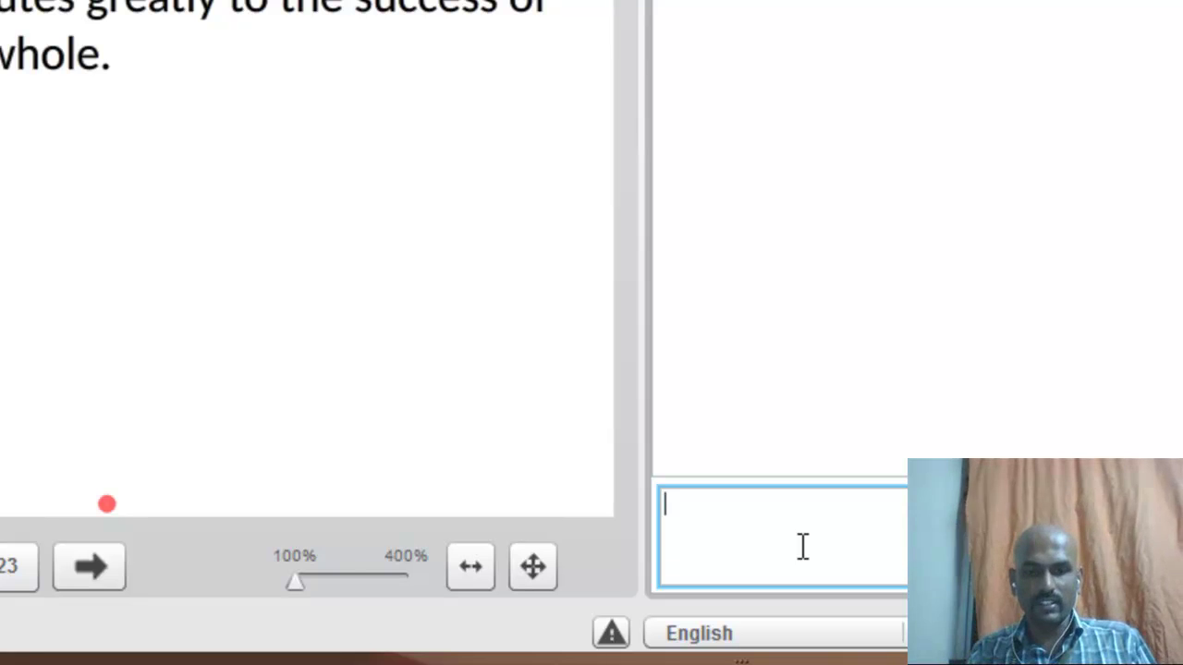
text(It is writ)
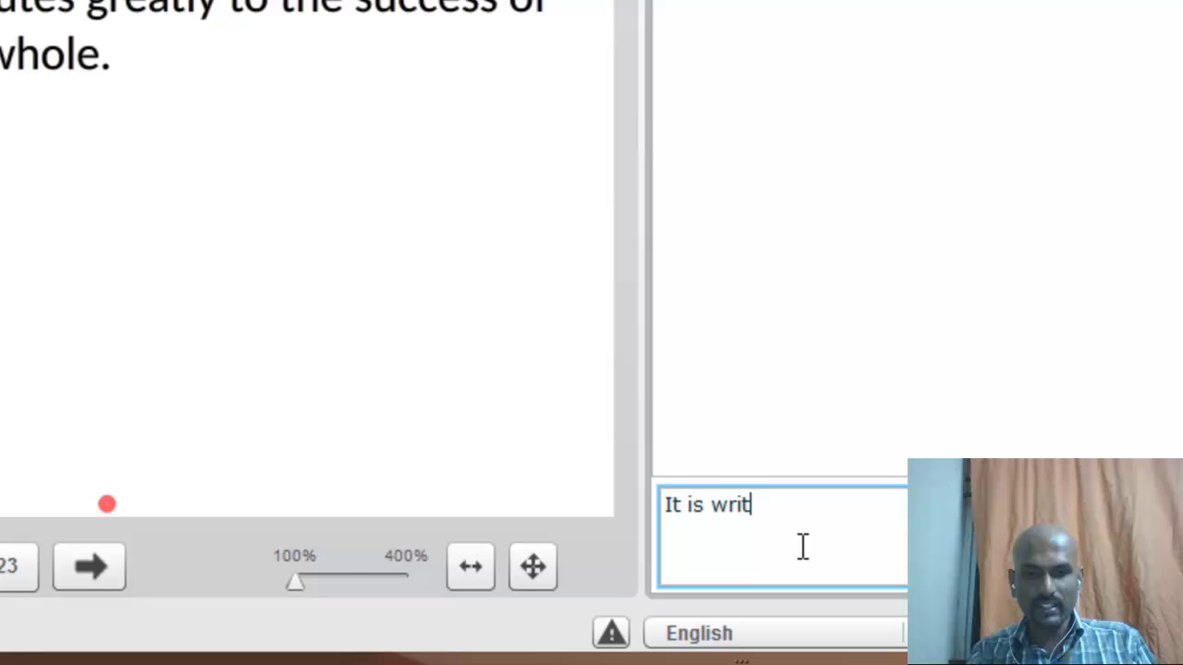
text(ing sente)
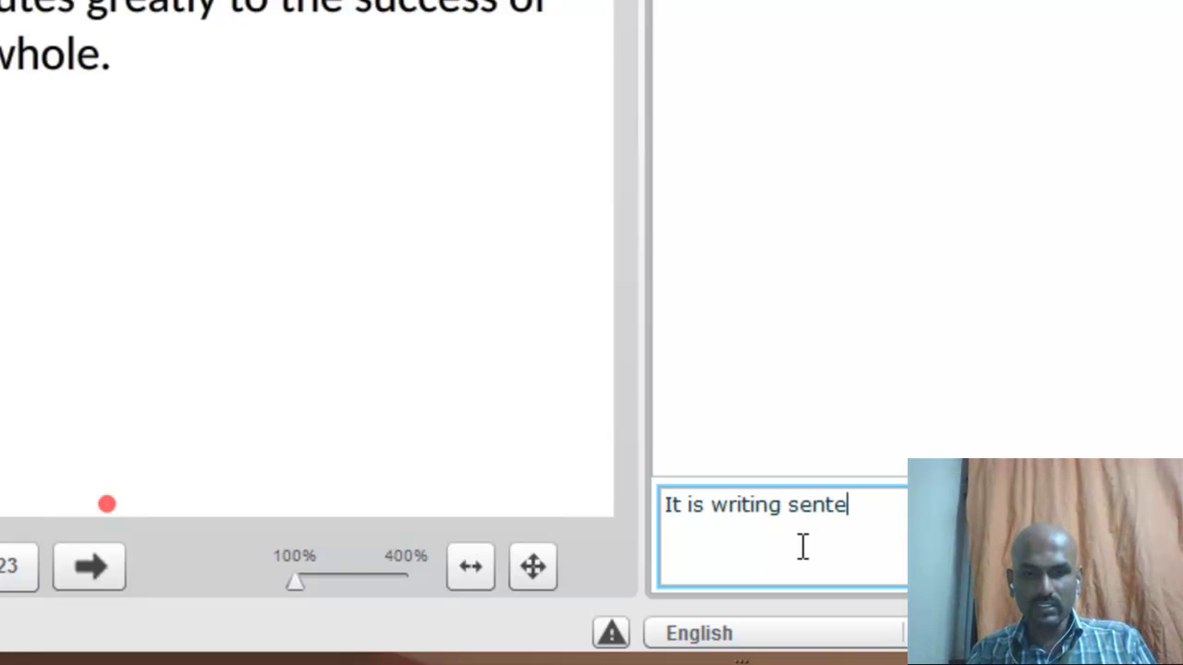
text(nce ef)
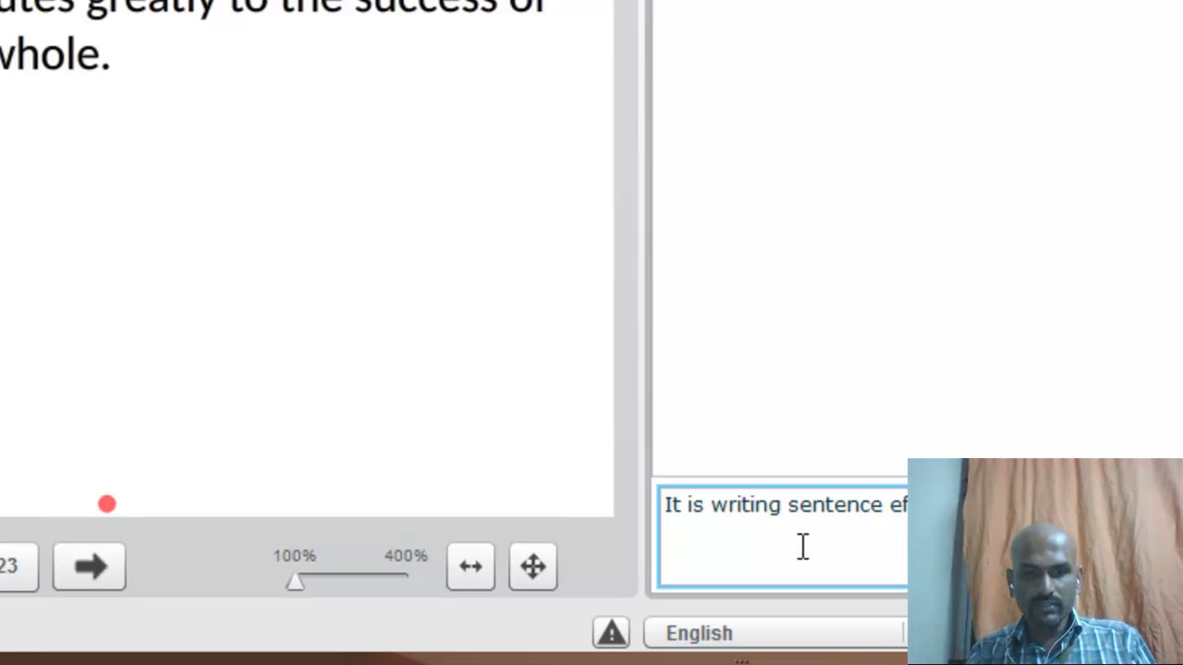
key(BackSpace)
key(BackSpace)
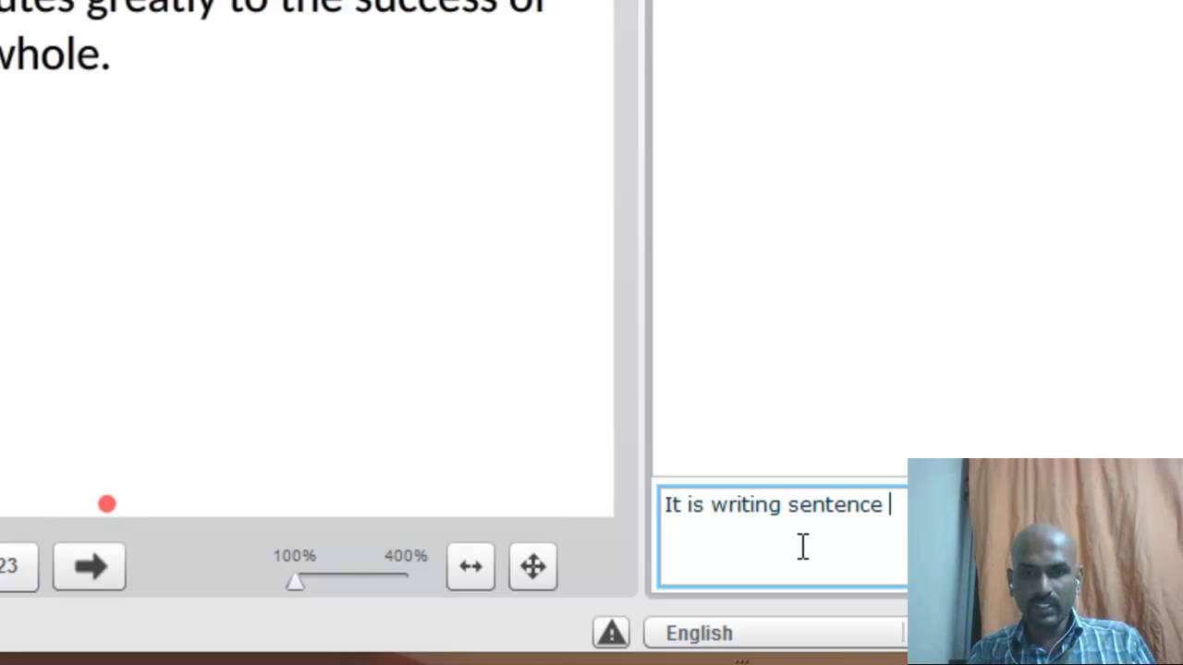
text(us)
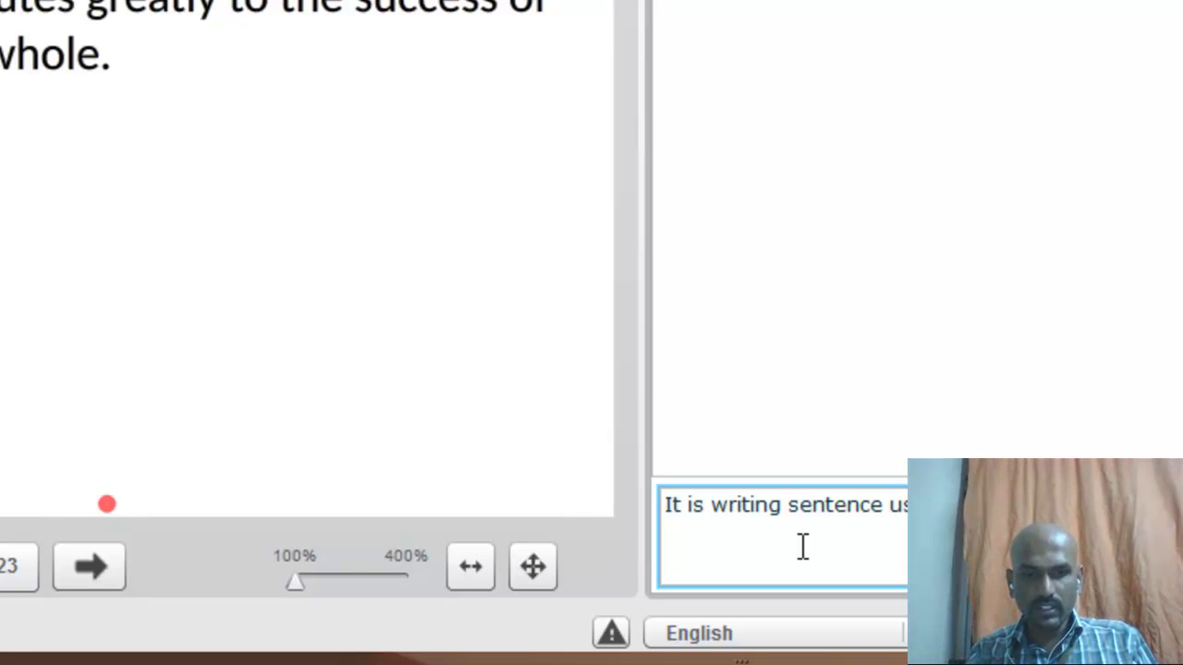
key(Return)
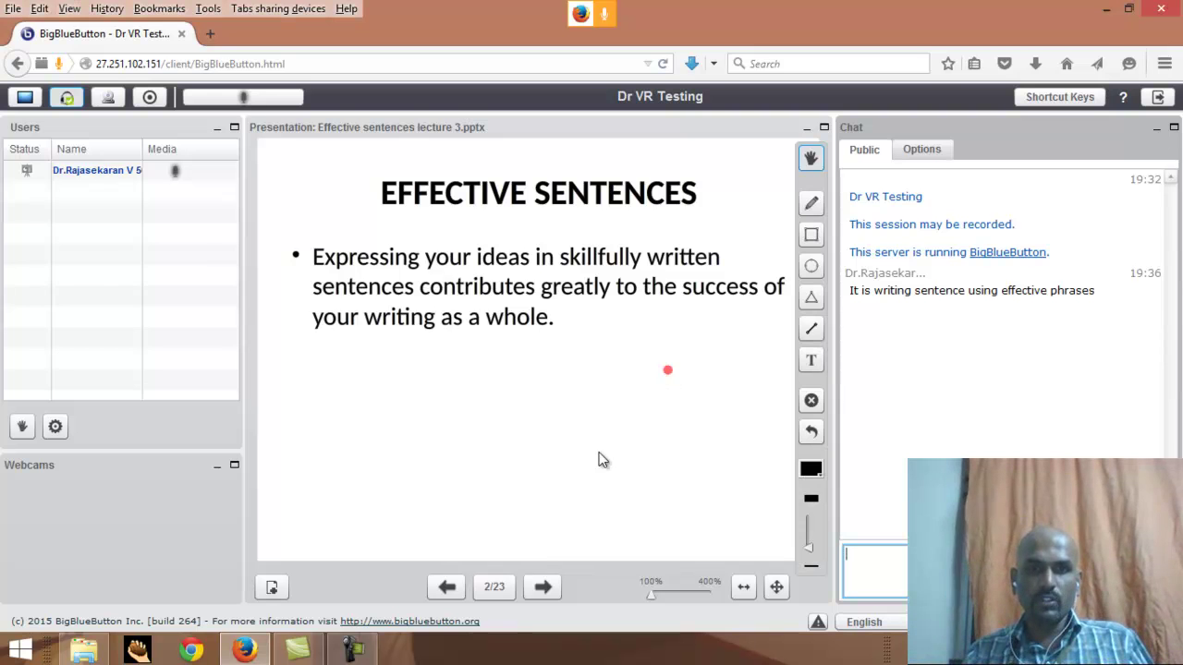
Step: Advance the presentation three slides to slide 5 of 23, 'Active Voice'
click(548, 590)
click(546, 588)
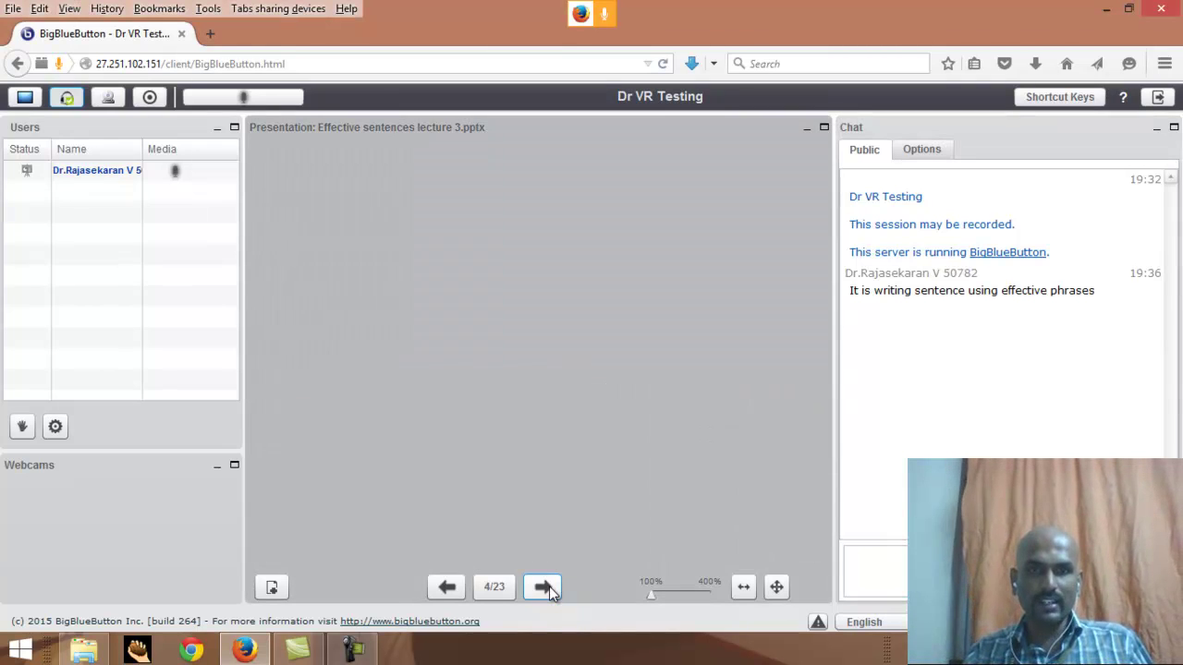
click(546, 588)
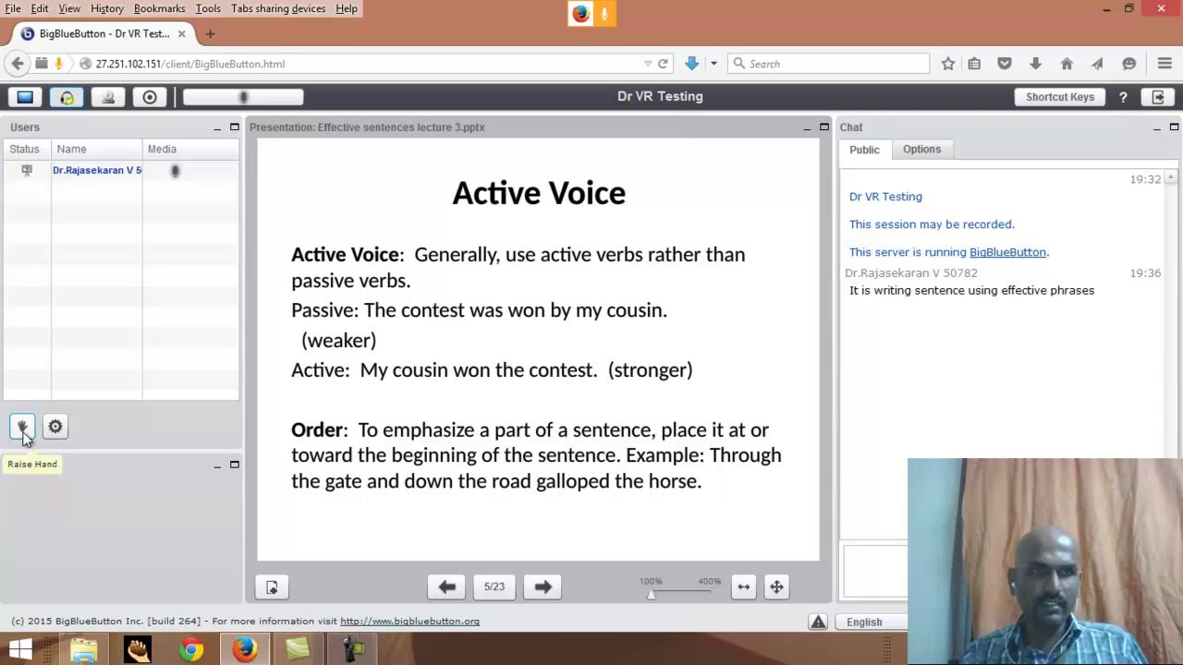
Step: Raise your hand from the Users panel to signal a question
click(23, 429)
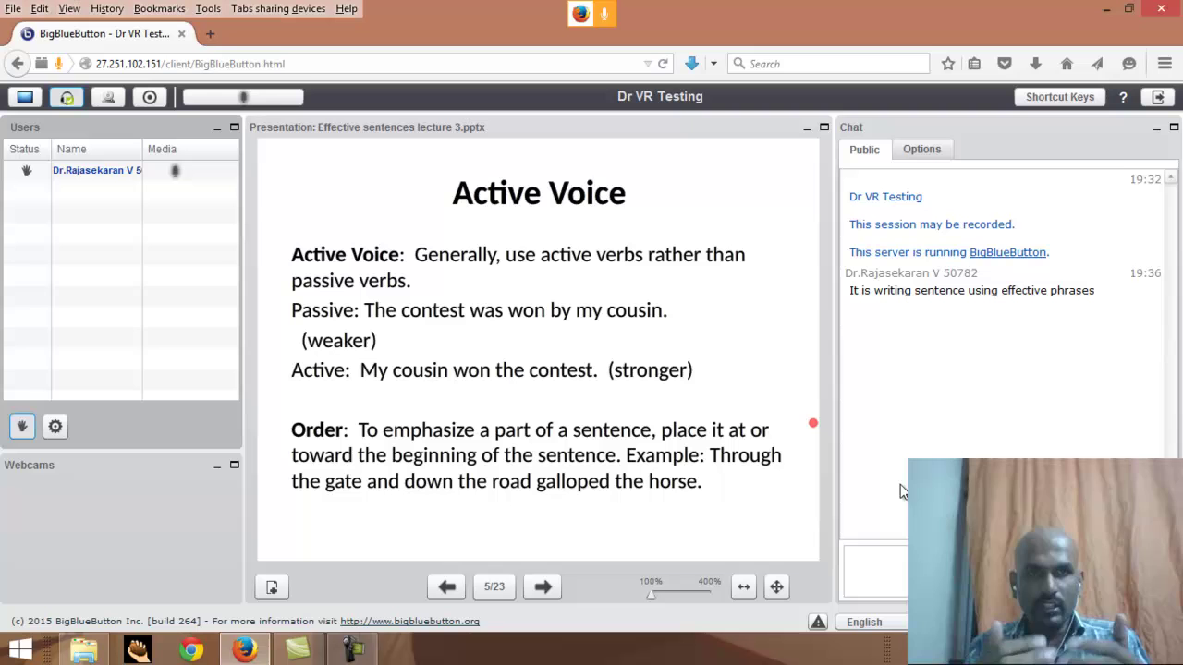
Step: Post the chat messages 'no i have a doubt' and 'then tell me', correcting the typo
click(887, 573)
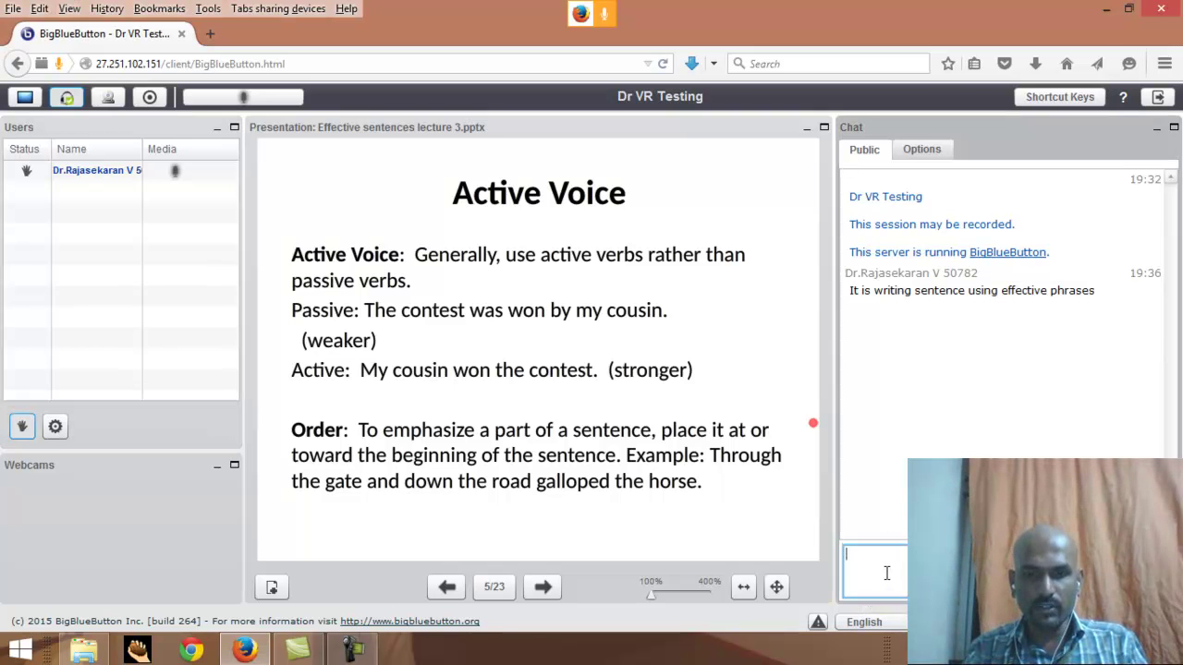
text(no i)
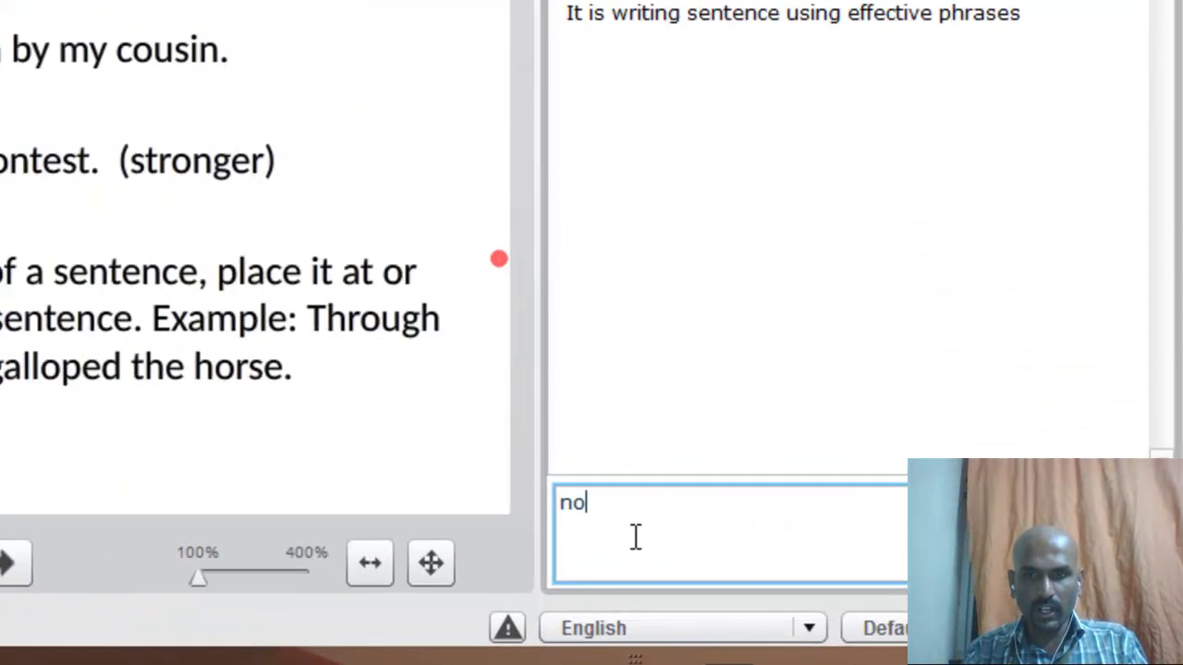
text( ha)
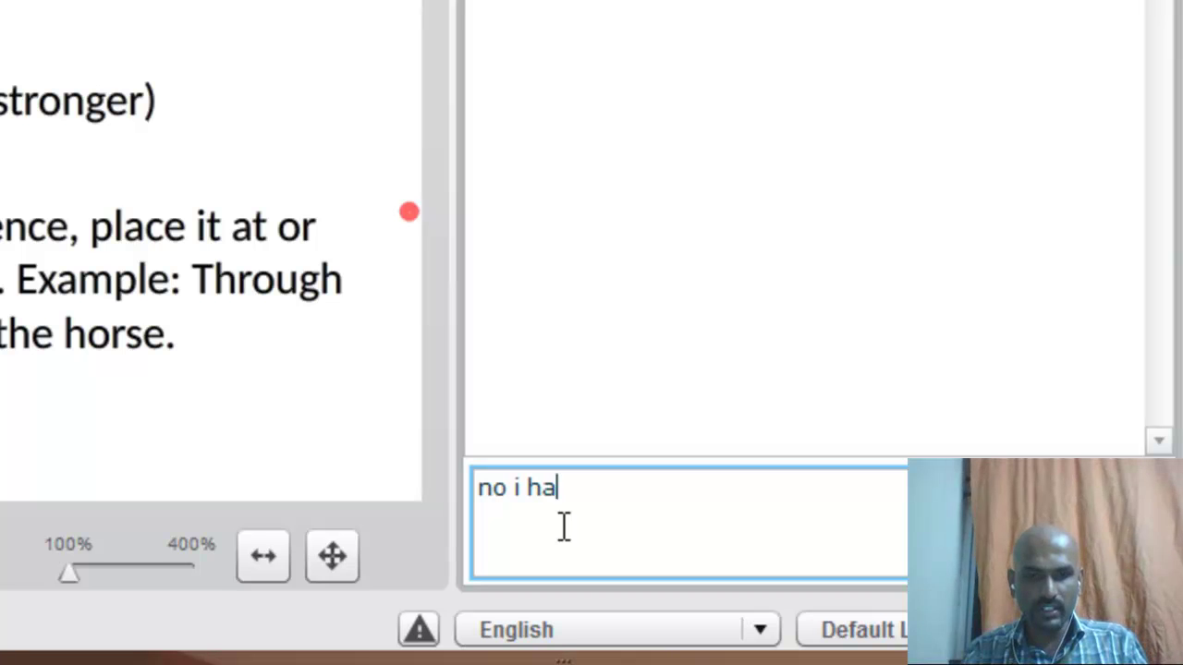
text(ve a do)
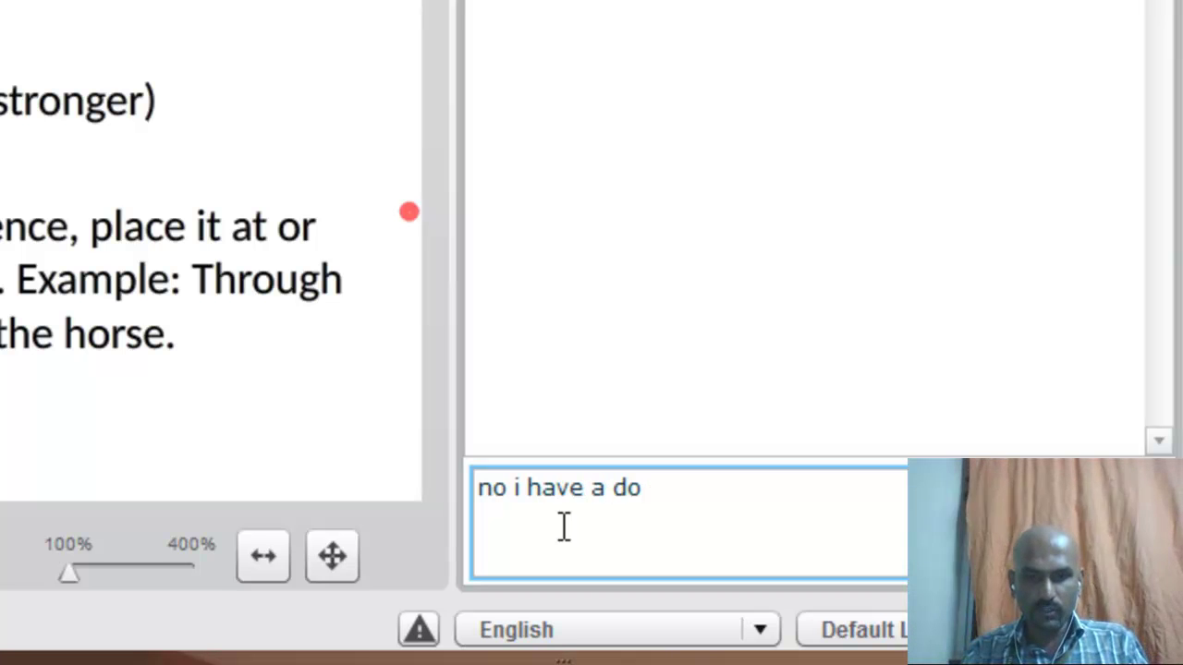
text(ubu)
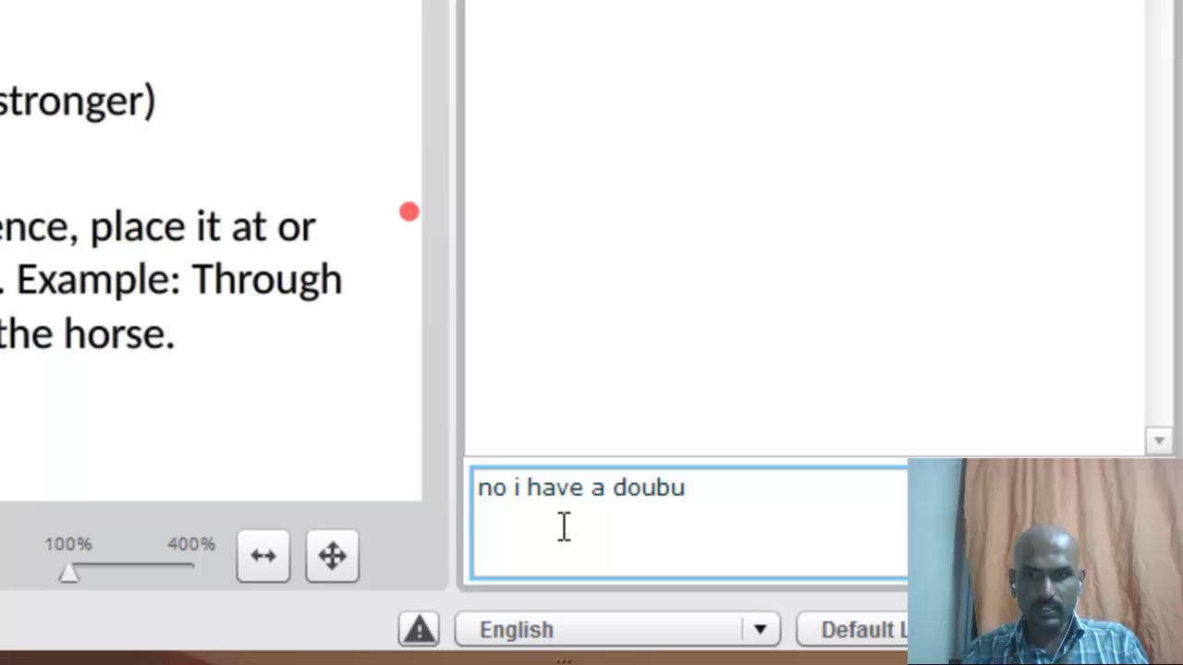
key(BackSpace)
key(BackSpace)
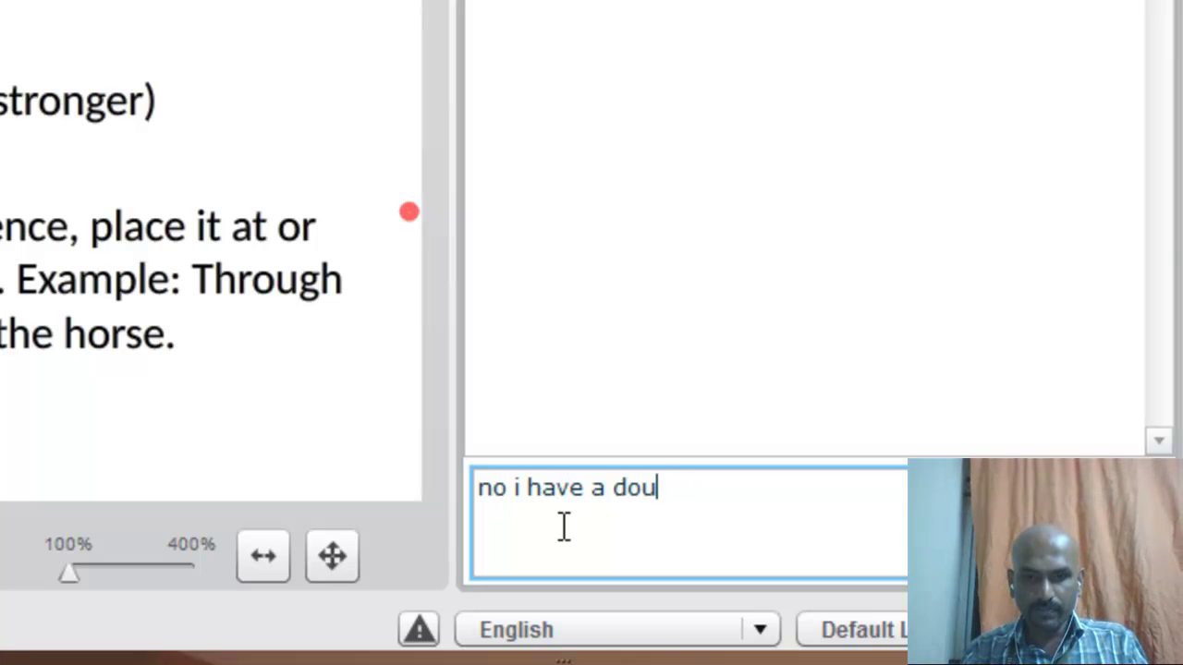
text(bt)
key(Return)
text(t)
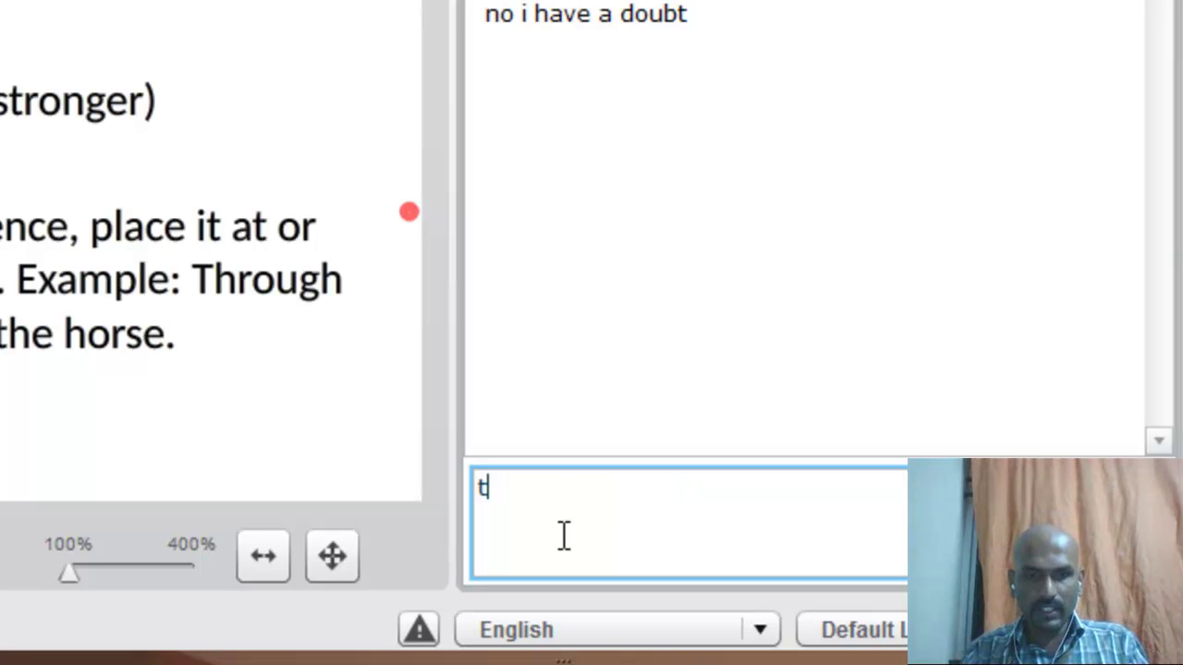
text(hen tell me)
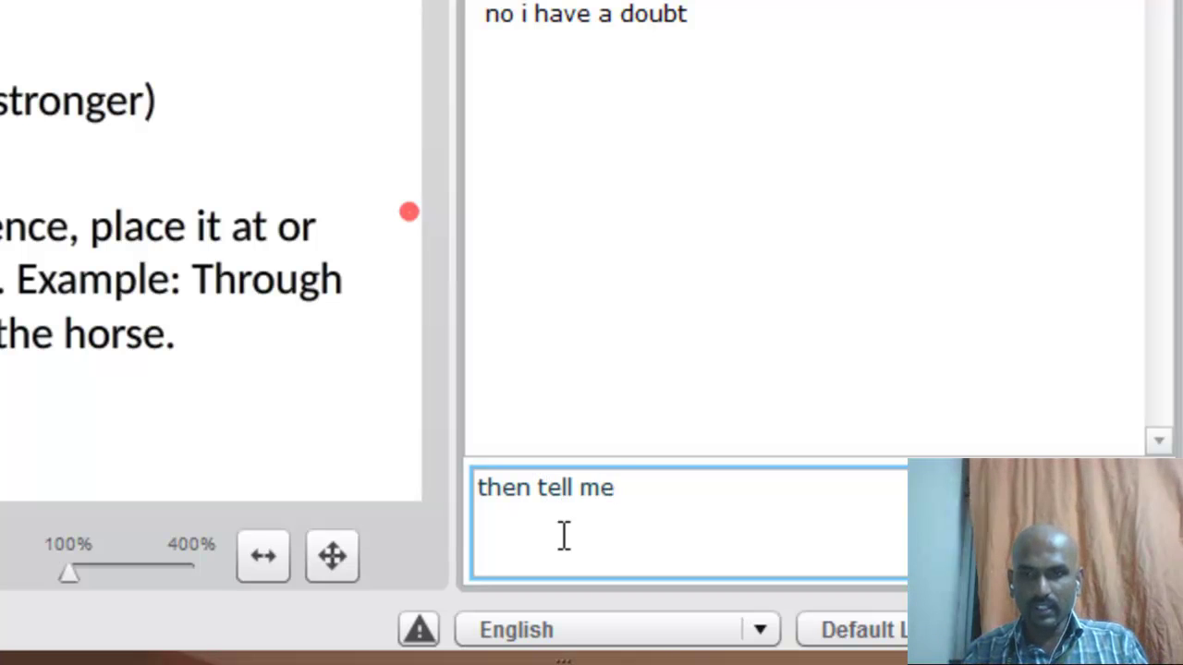
key(Return)
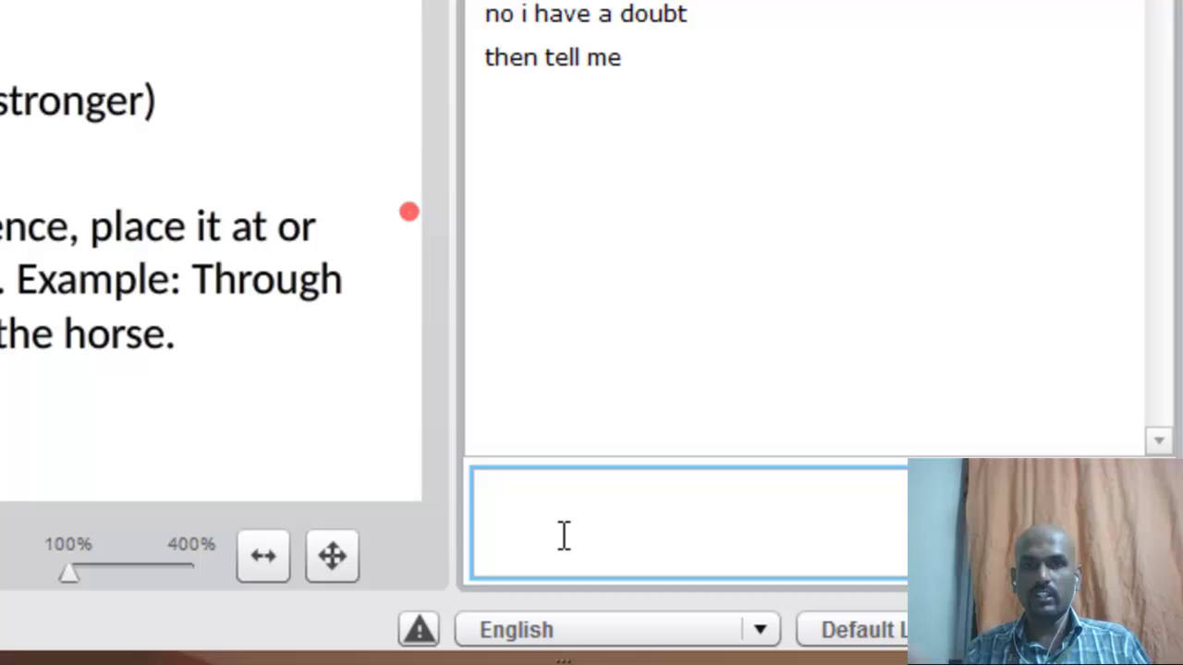